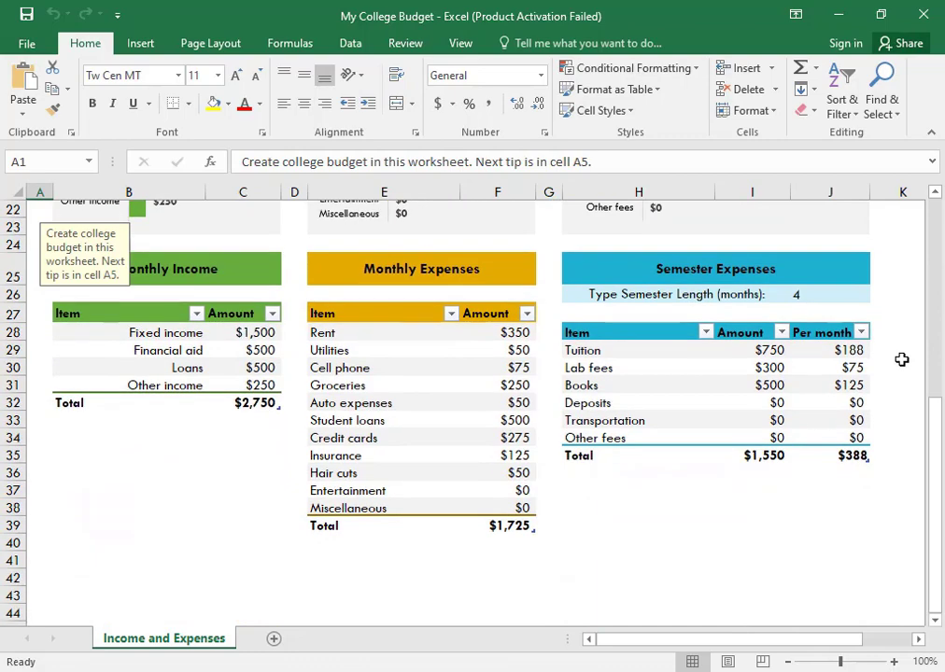
# - Set the Fixed income amount in the Monthly Income table to 2000
pyautogui.scroll(7, 902, 359)
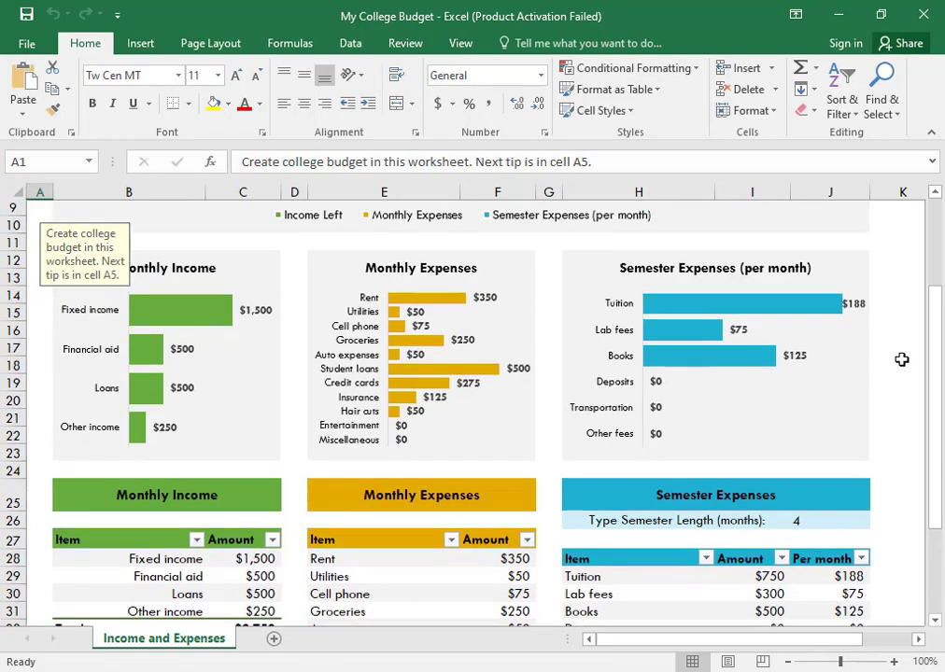
pyautogui.scroll(1, 902, 360)
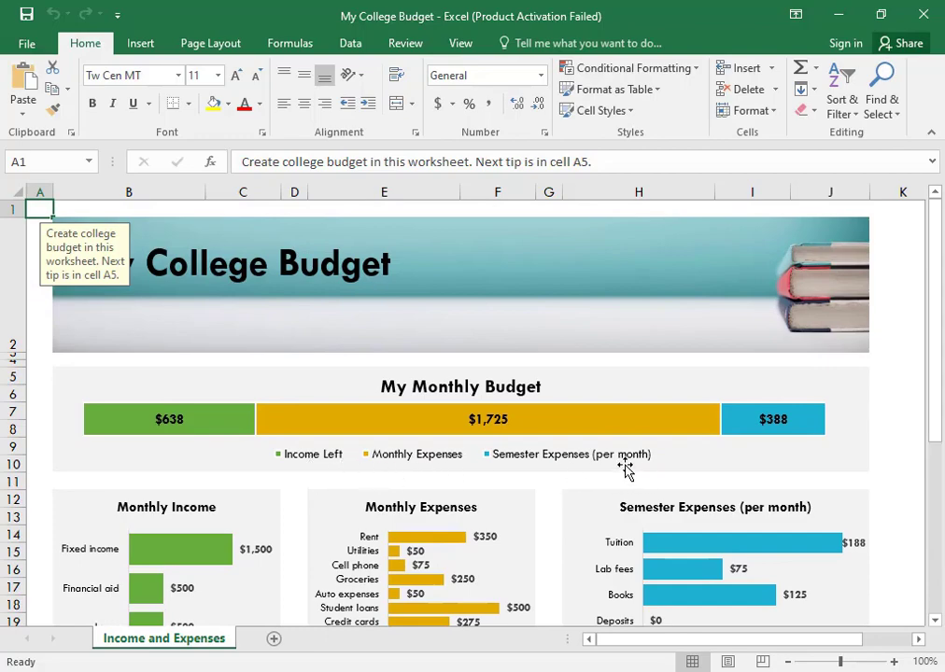
pyautogui.scroll(-1, 728, 448)
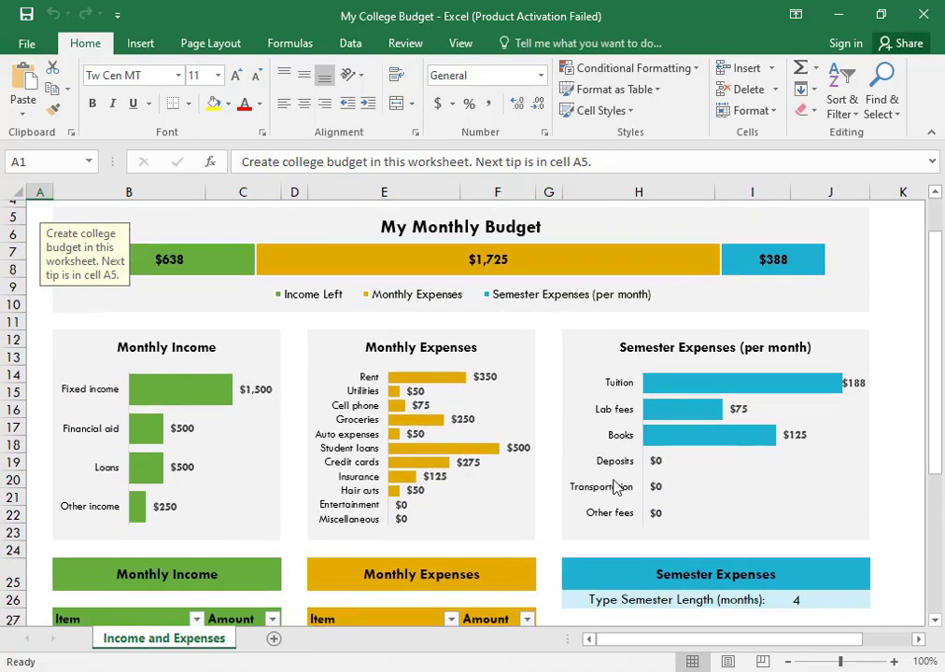
pyautogui.scroll(-4, 713, 469)
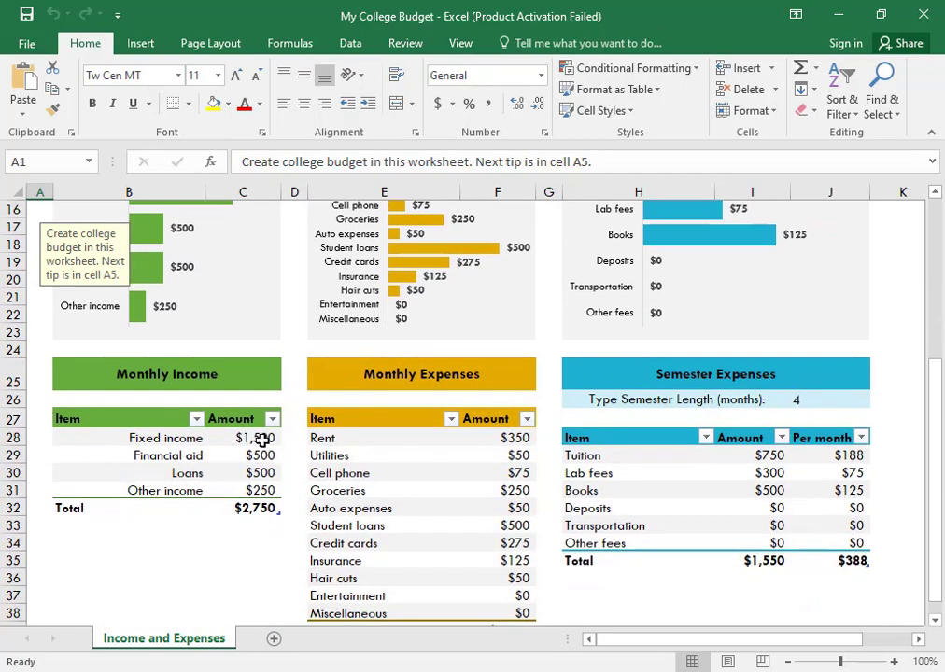
pyautogui.click(262, 440)
pyautogui.scroll(2, 373, 452)
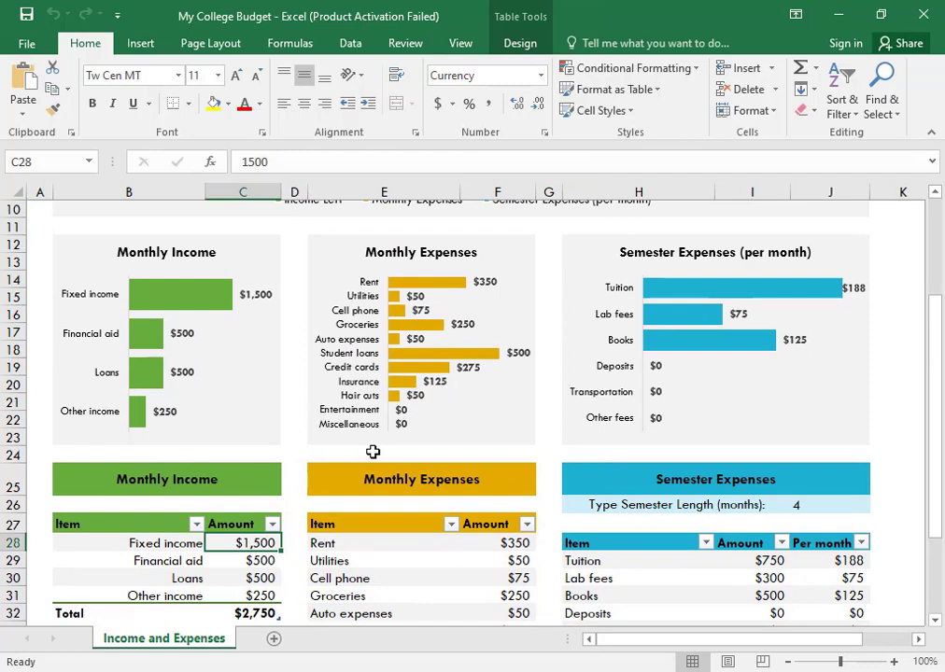
pyautogui.press('BackSpace')
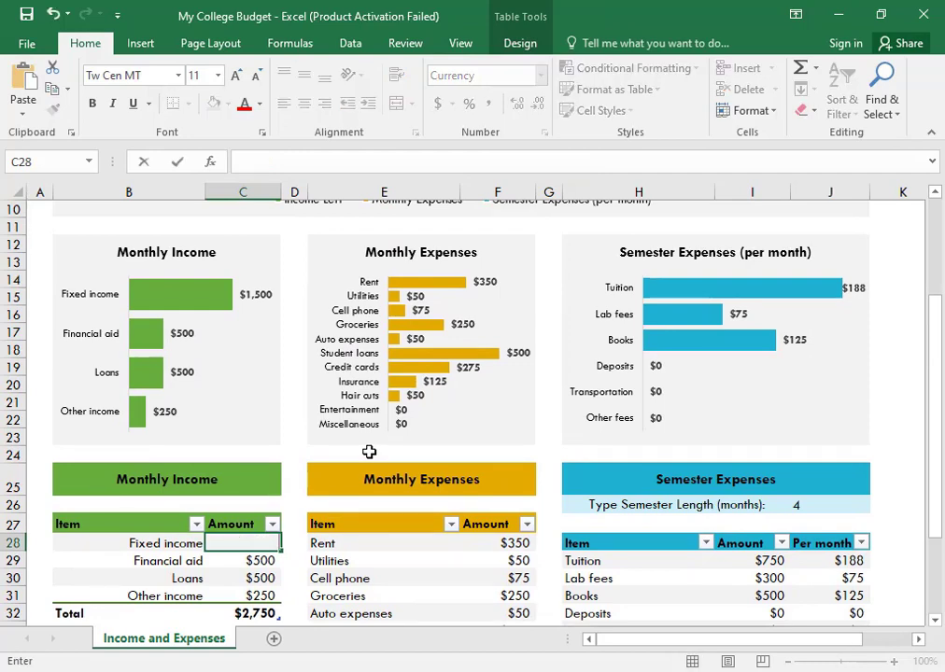
pyautogui.write('2000')
pyautogui.press('Return')
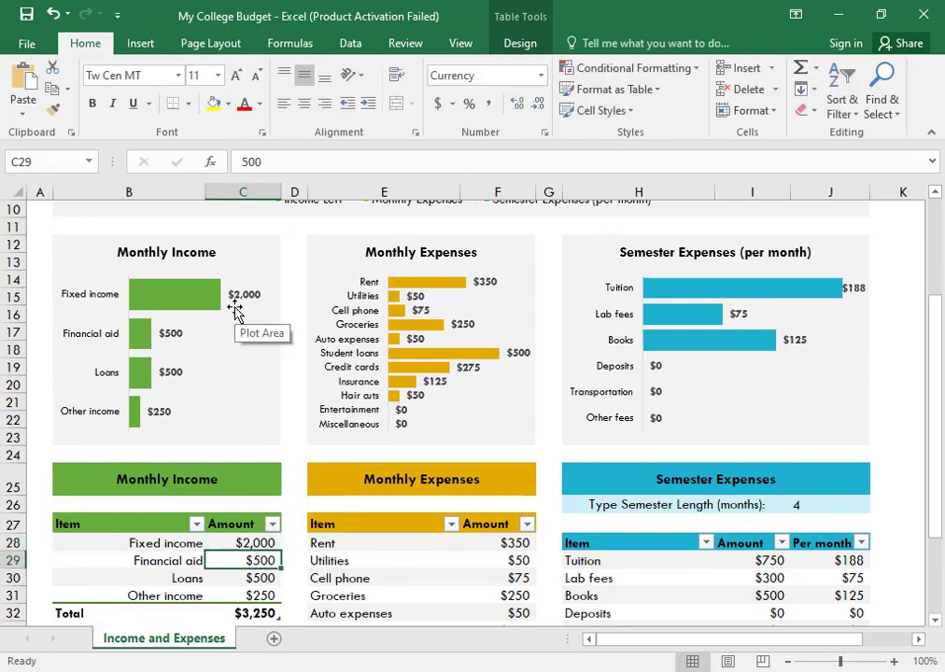
# - Set the Financial aid amount in the Monthly Income table to 600
pyautogui.scroll(2, 235, 312)
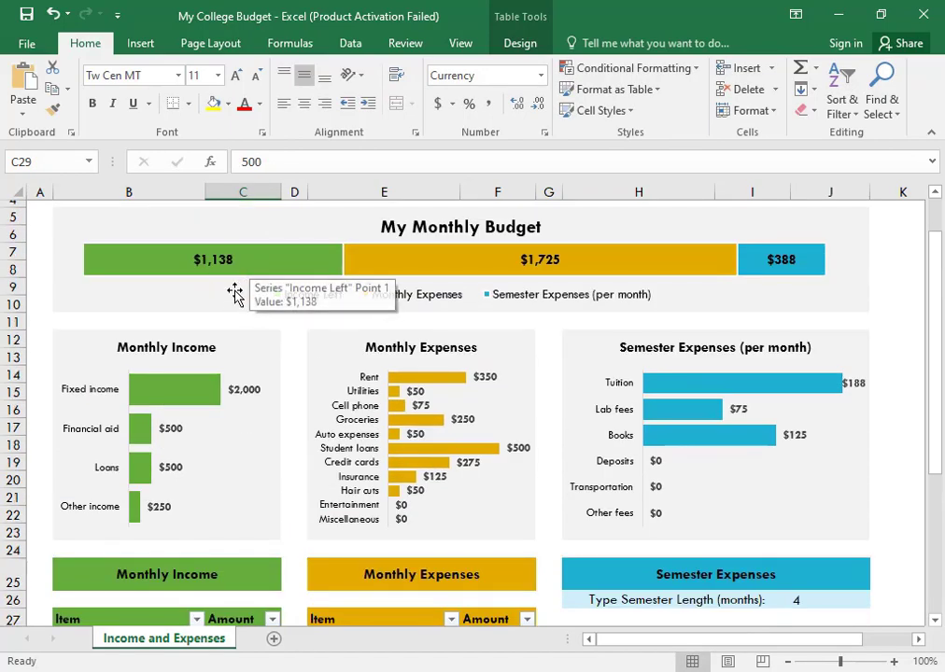
pyautogui.scroll(-2, 237, 295)
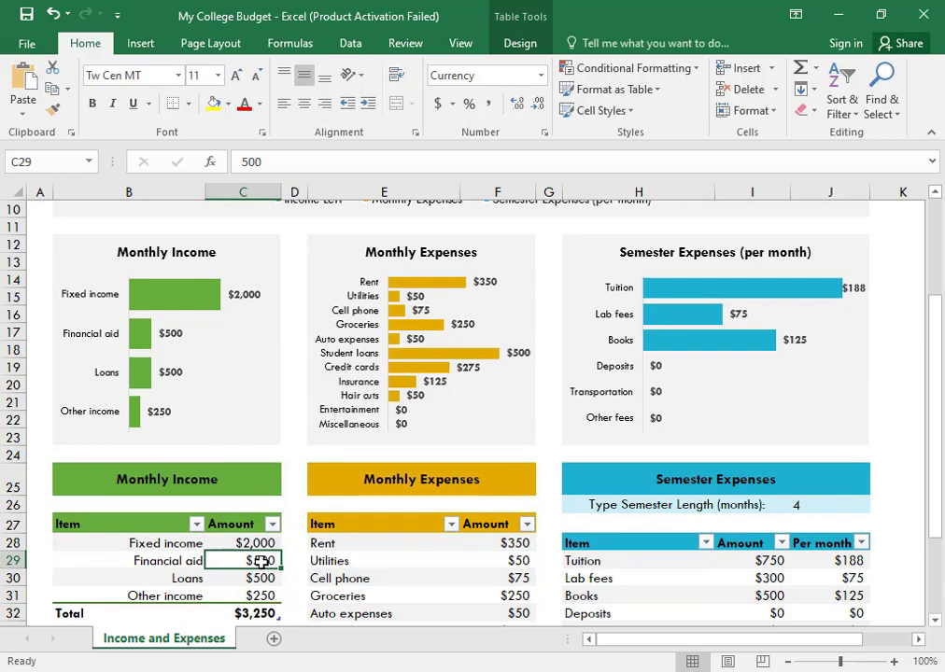
pyautogui.write('6')
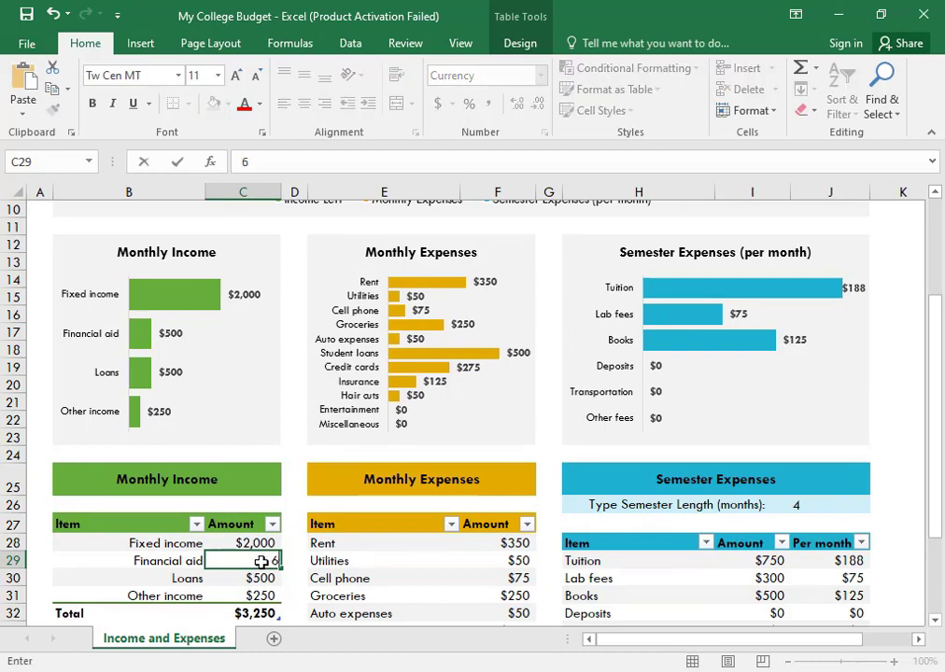
pyautogui.write('00')
pyautogui.click(270, 578)
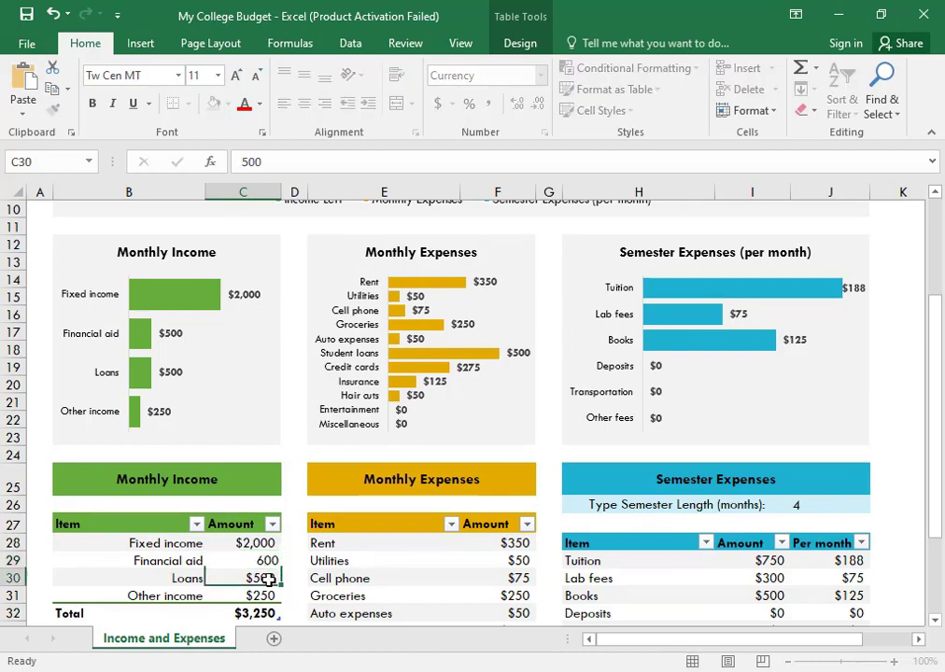
# - Set the Loans amount in the Monthly Income table to 550
pyautogui.scroll(2, 173, 379)
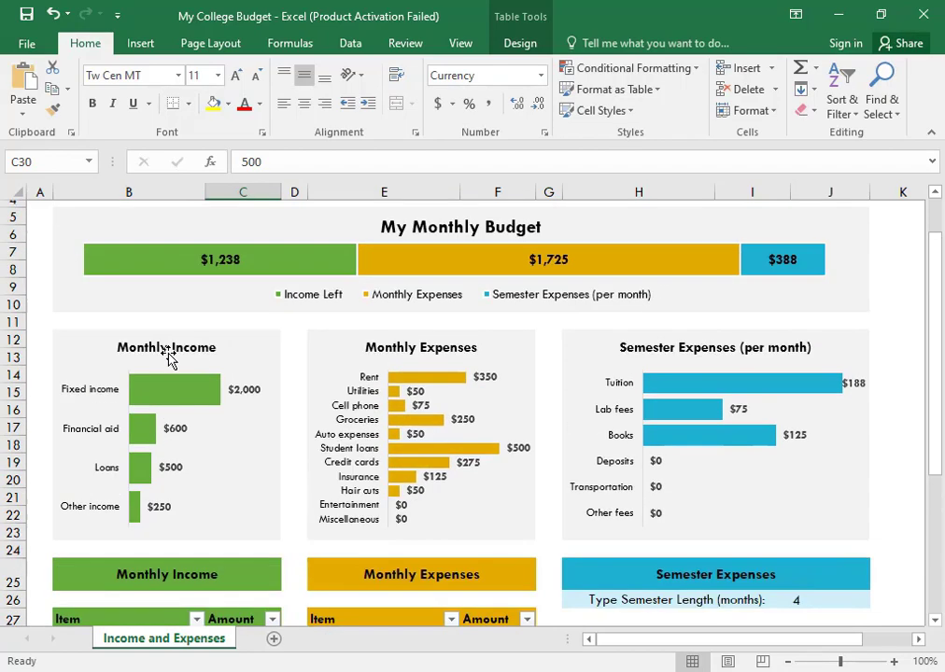
pyautogui.scroll(-2, 225, 308)
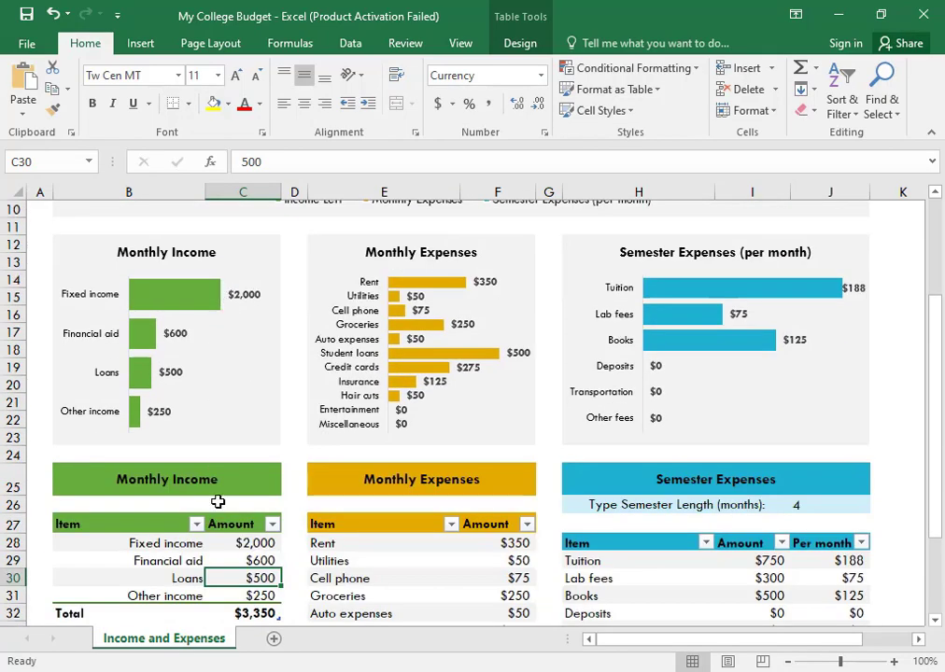
pyautogui.scroll(-1, 217, 504)
pyautogui.scroll(1, 247, 603)
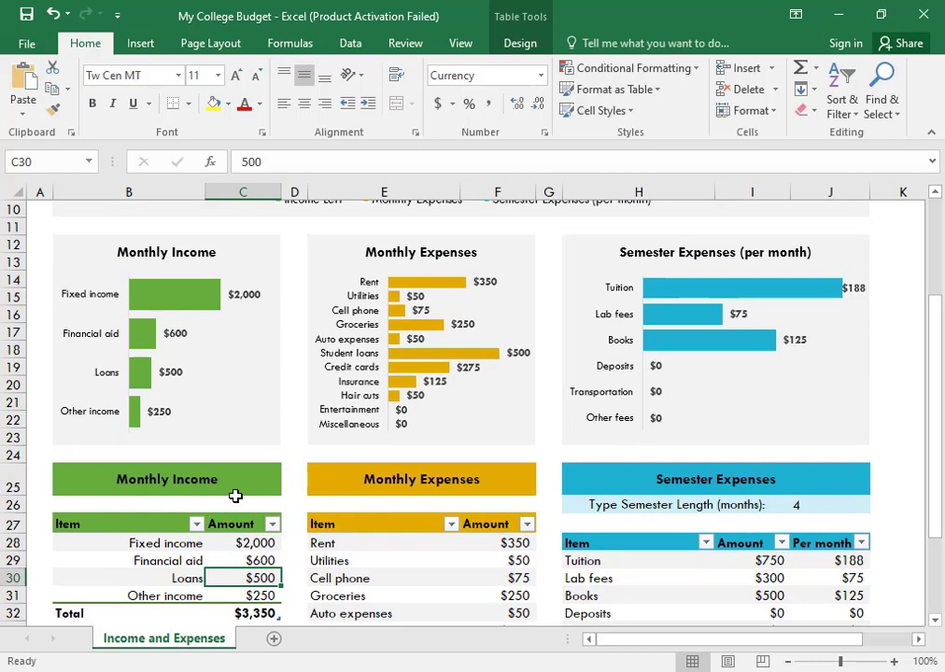
pyautogui.write('550')
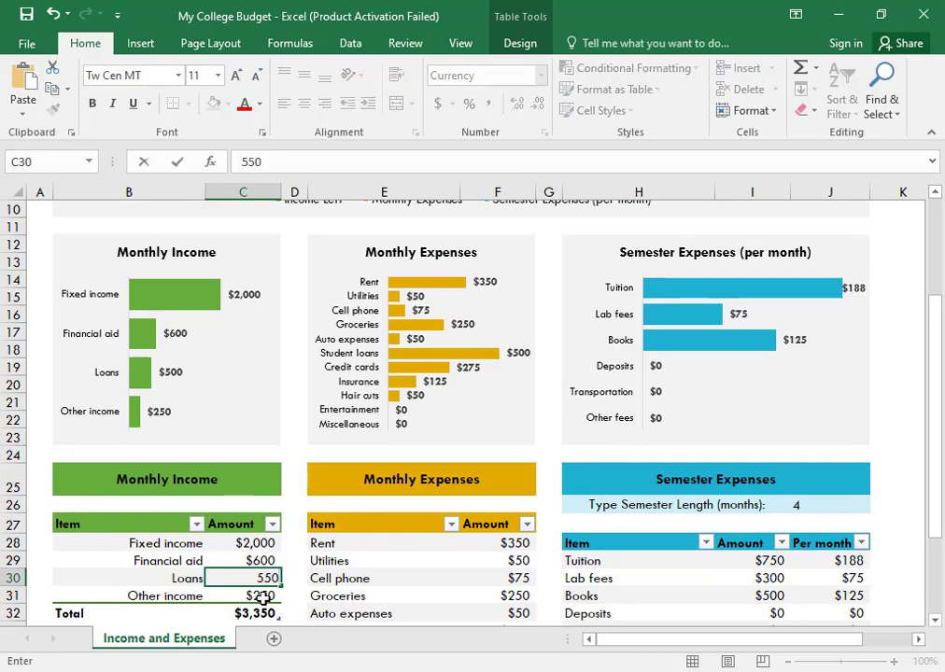
pyautogui.press('Return')
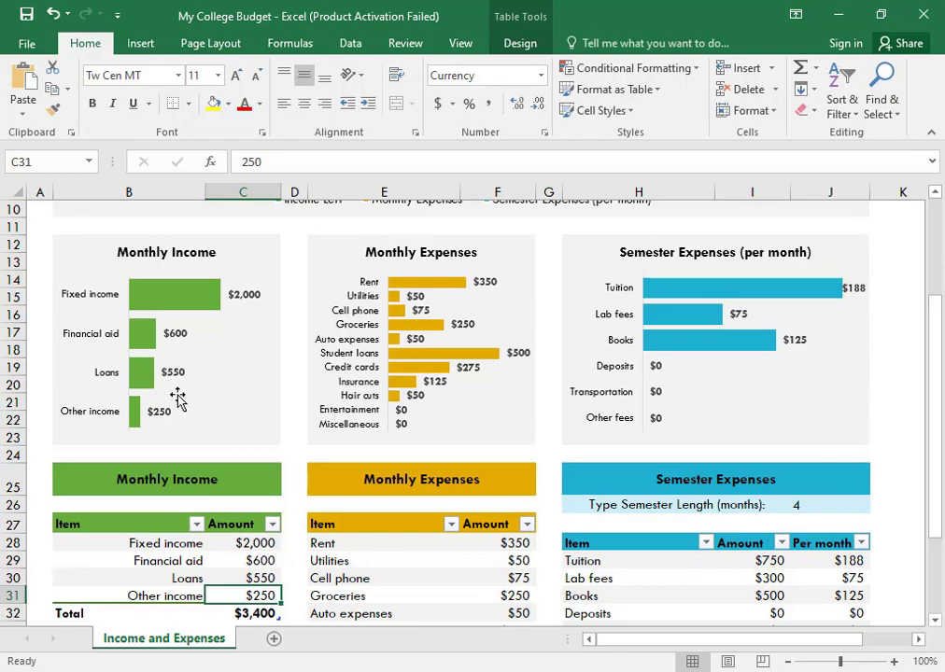
# - Set the Other income amount in the Monthly Income table to 280
pyautogui.scroll(-1, 182, 406)
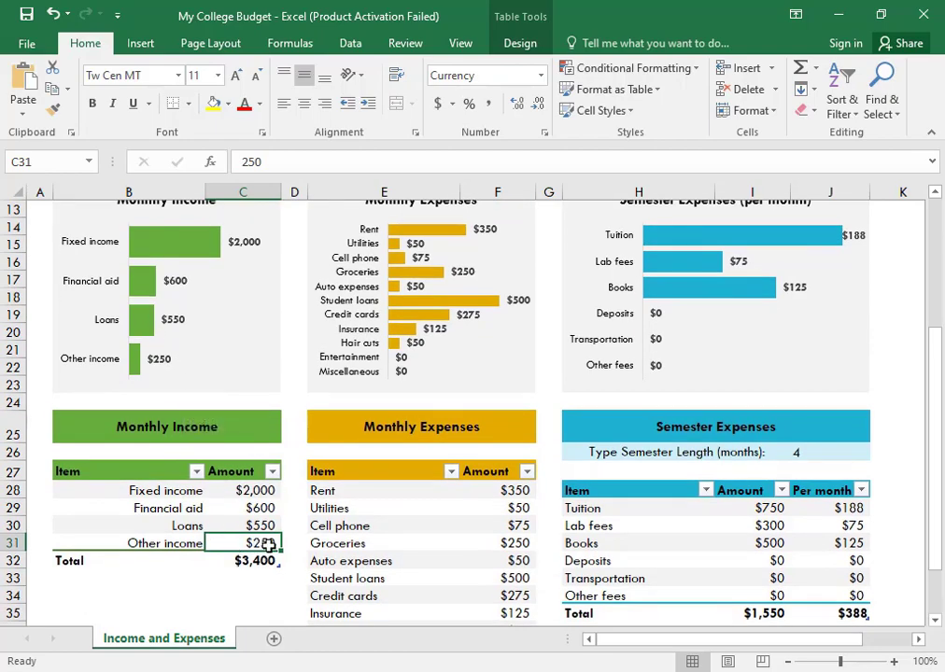
pyautogui.write('2')
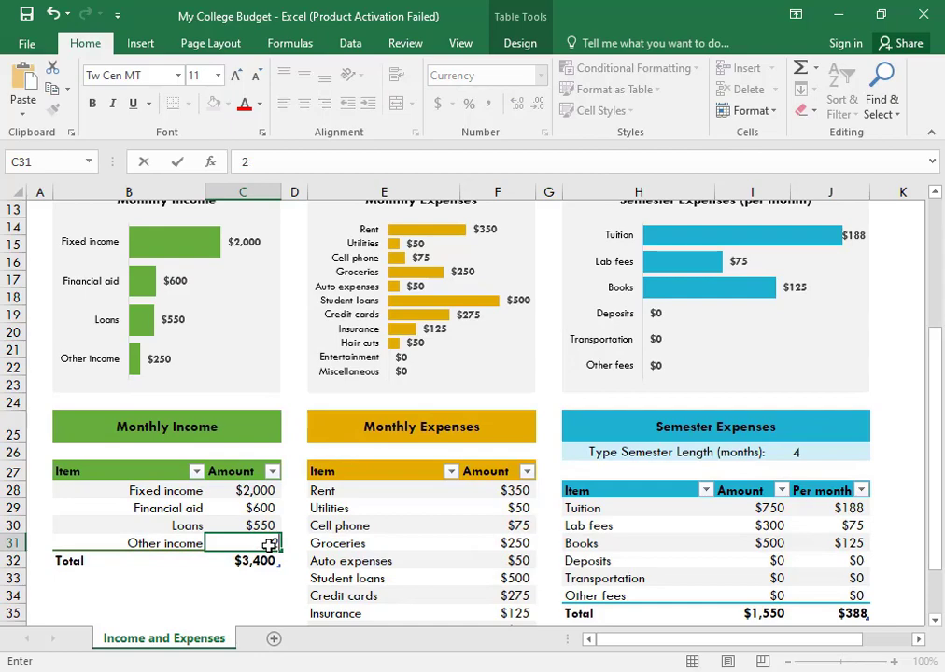
pyautogui.write('80')
pyautogui.click(262, 526)
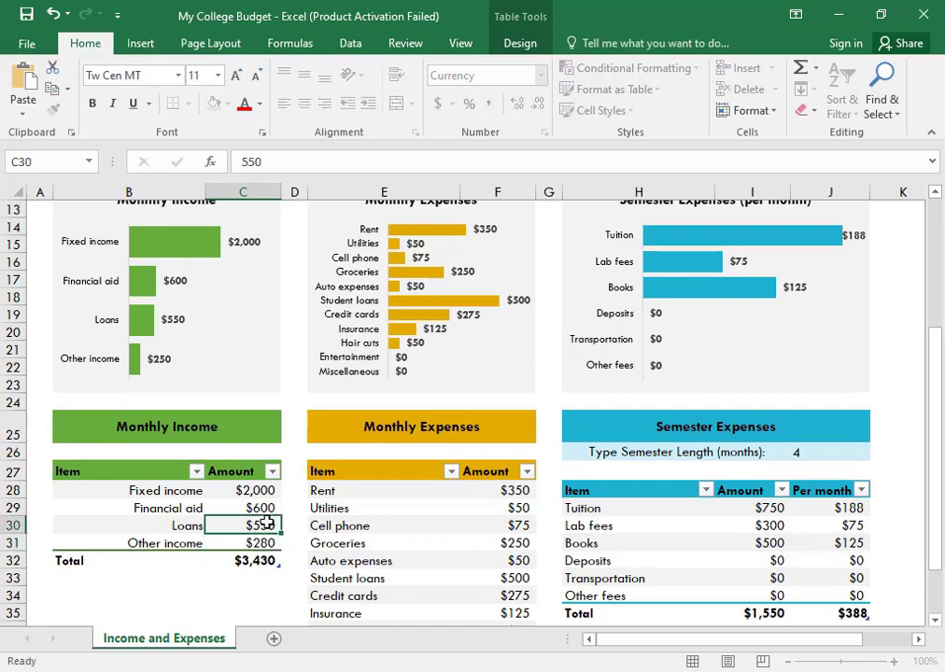
# - Set the Rent amount in the Monthly Expenses table to 355
pyautogui.scroll(4, 152, 368)
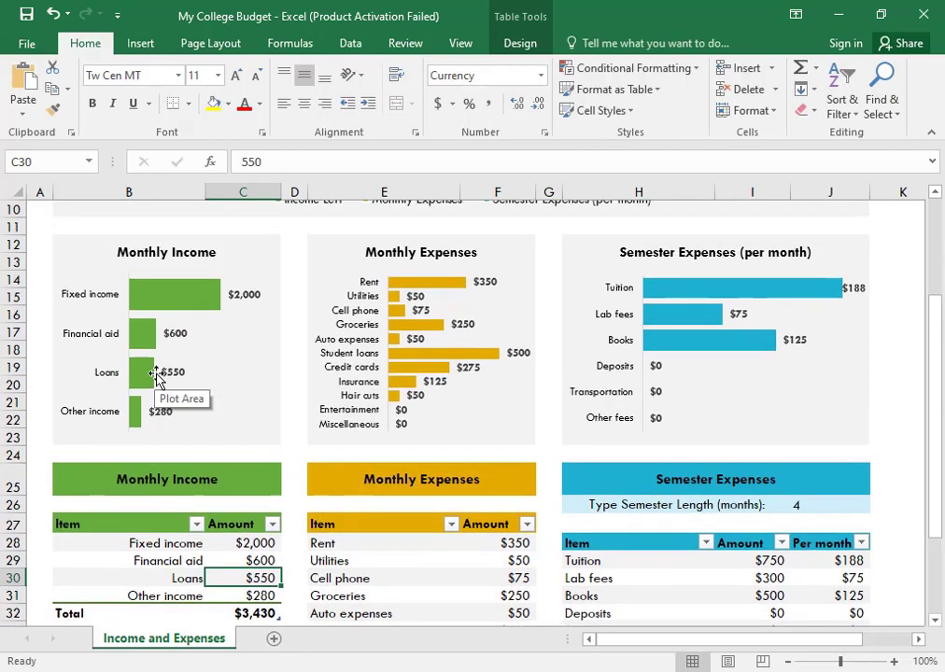
pyautogui.scroll(-4, 238, 431)
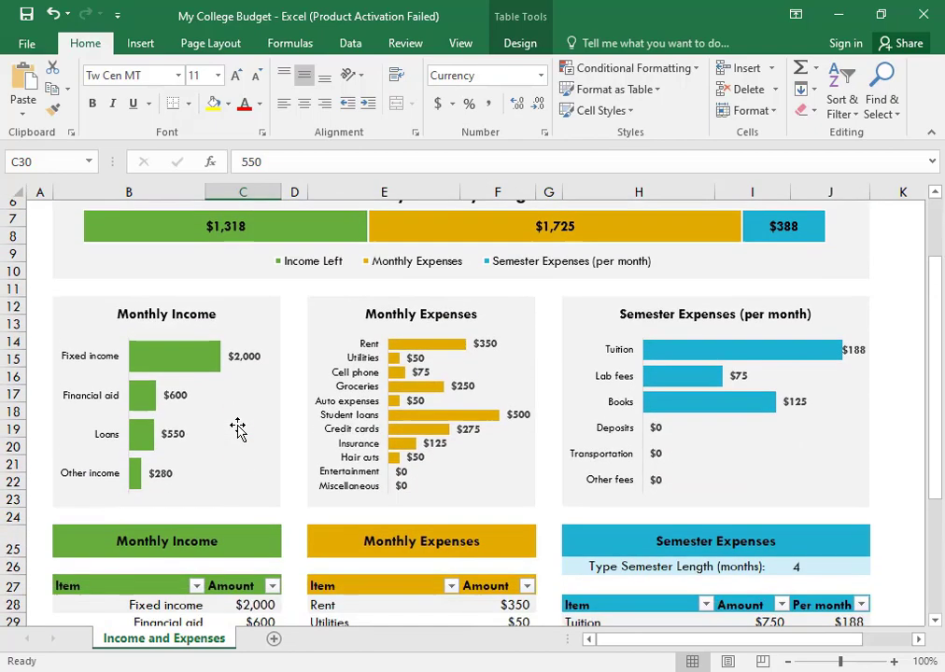
pyautogui.scroll(3, 238, 555)
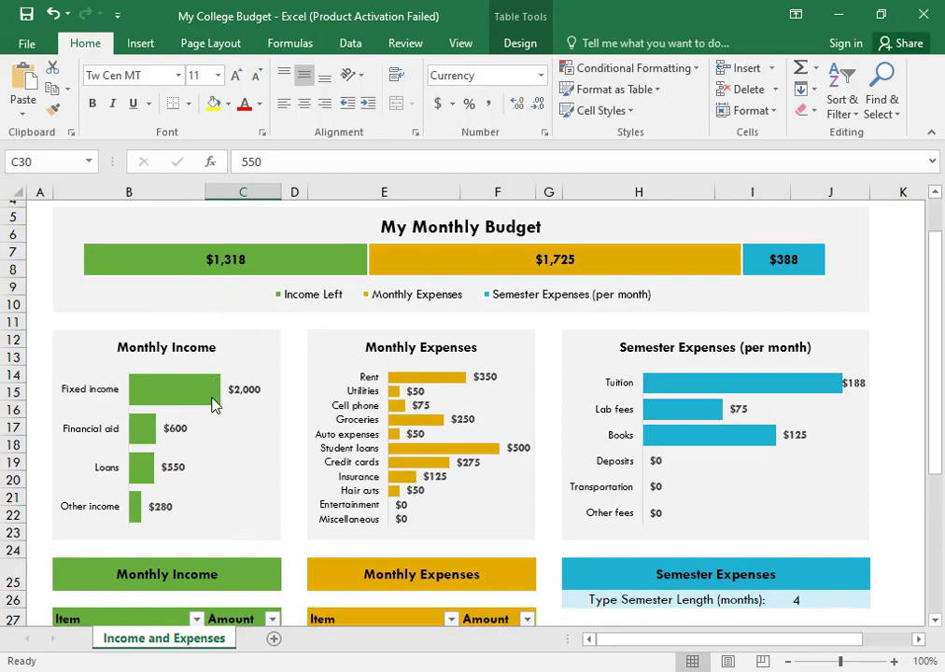
pyautogui.scroll(-3, 211, 384)
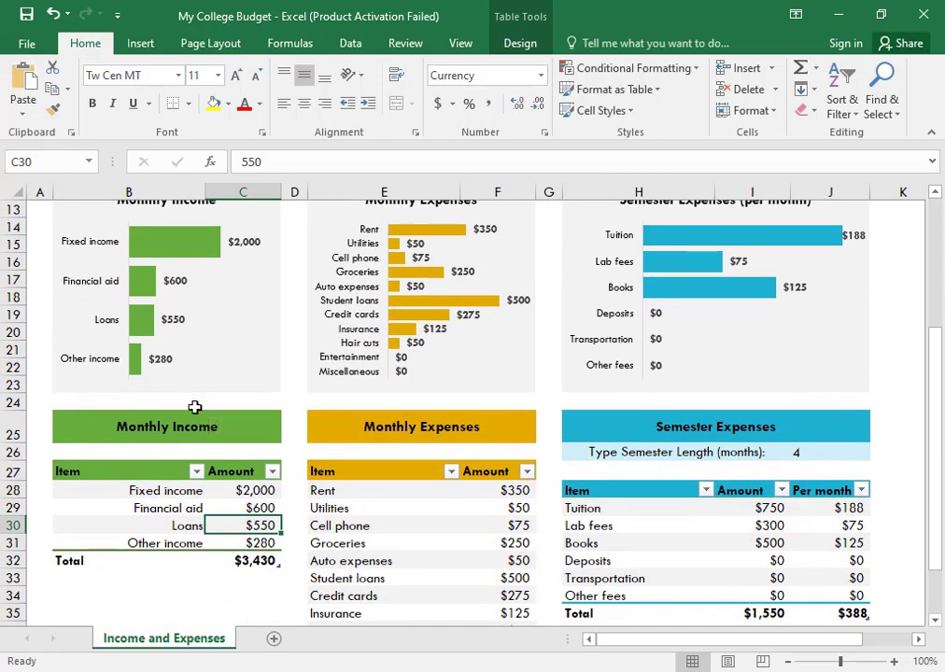
pyautogui.scroll(-1, 194, 411)
pyautogui.scroll(-1, 352, 540)
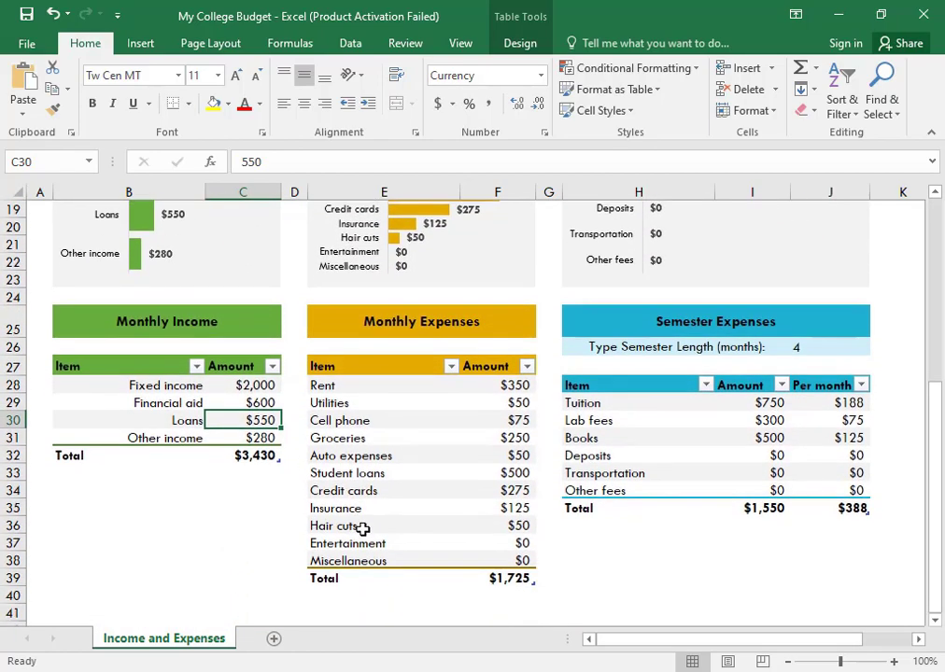
pyautogui.click(518, 387)
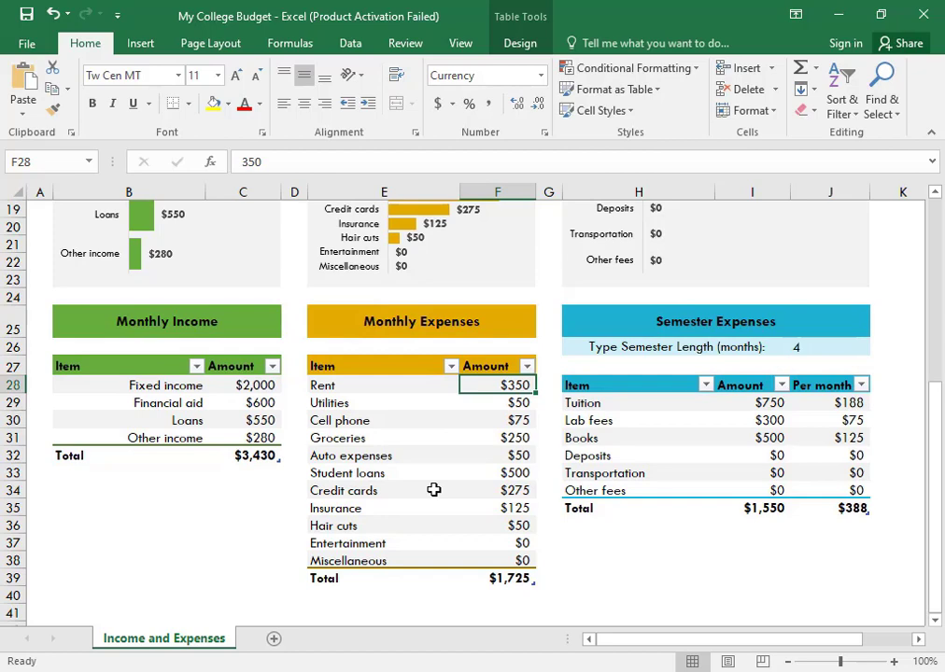
pyautogui.write('3')
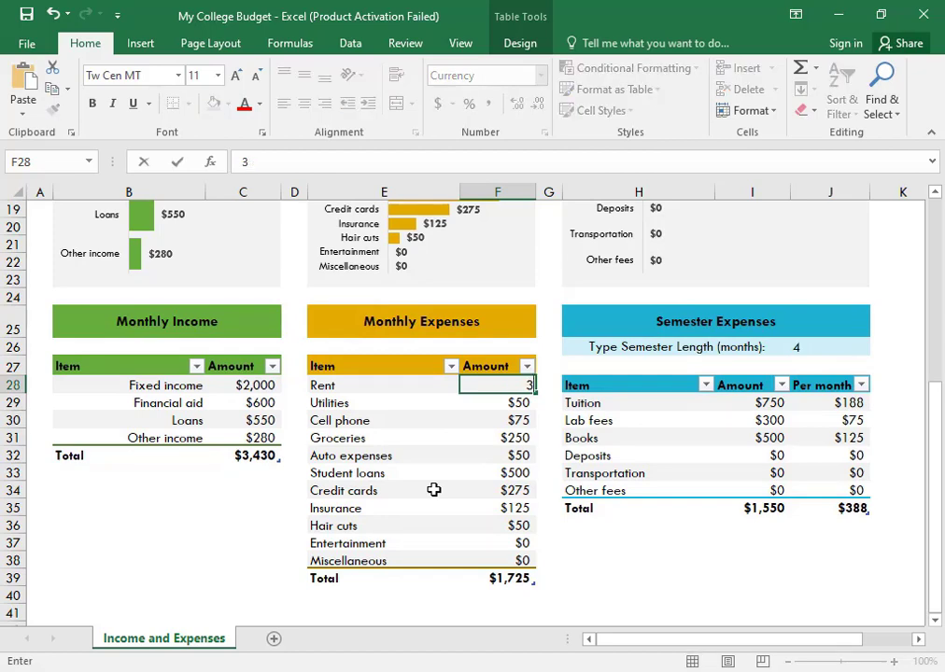
pyautogui.write('55')
pyautogui.press('Return')
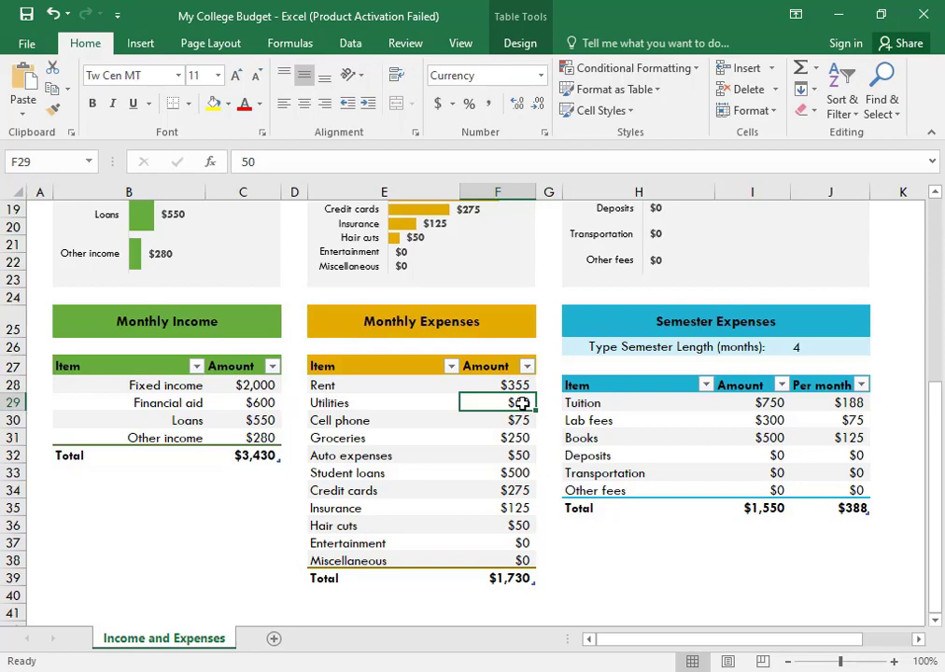
# - Set the Utilities amount to 55 and the Cell phone amount to 70 in the Monthly Expenses table
pyautogui.scroll(2, 520, 423)
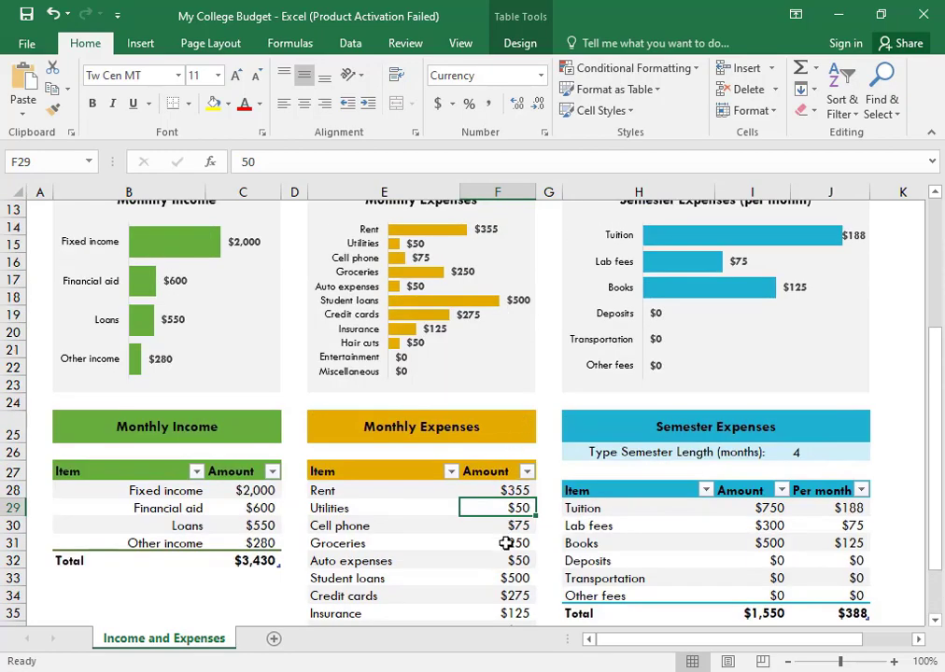
pyautogui.write('55')
pyautogui.press('Return')
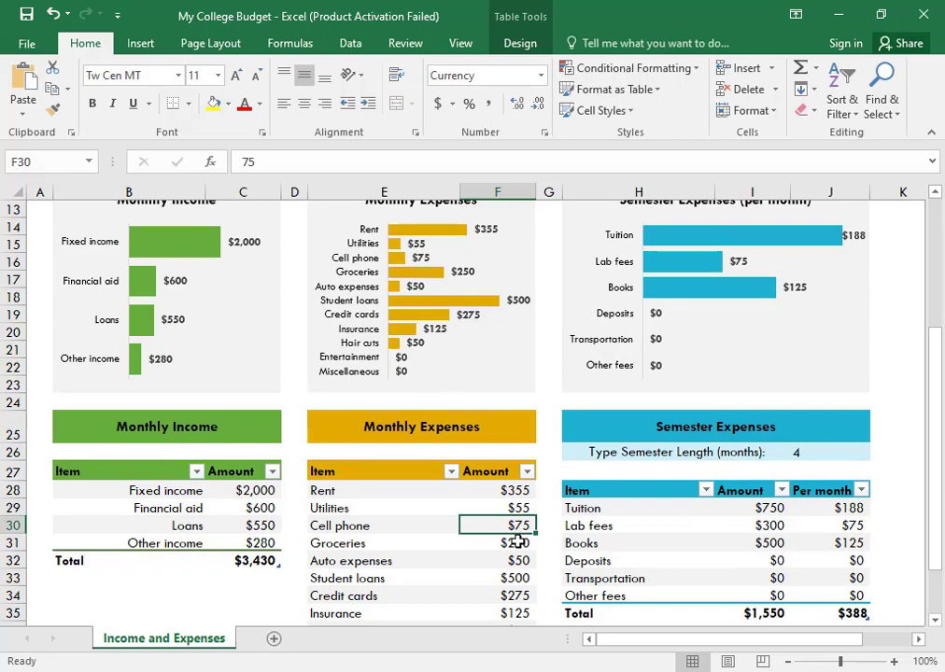
pyautogui.write('70')
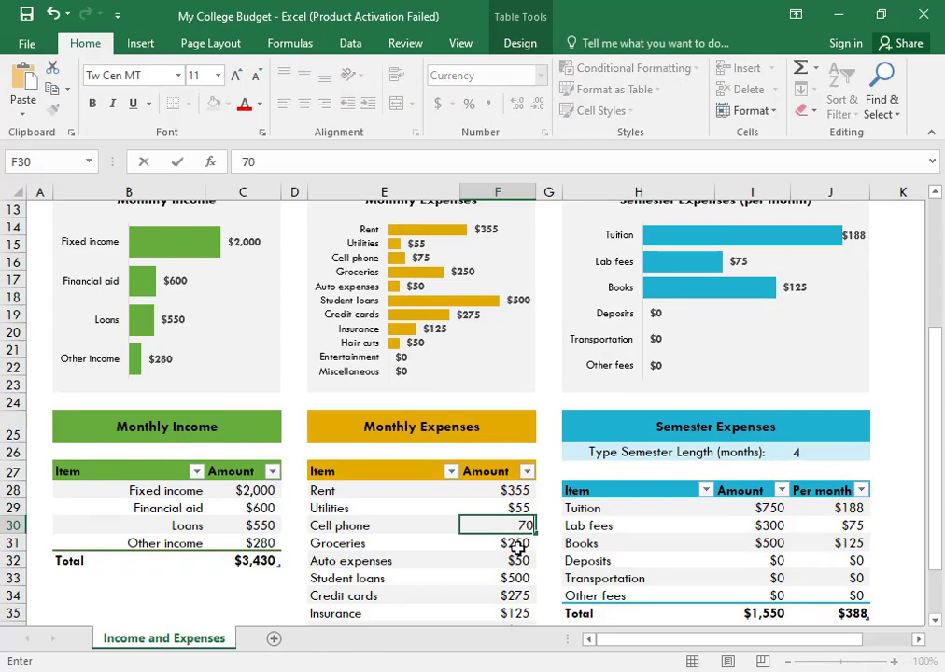
pyautogui.press('Return')
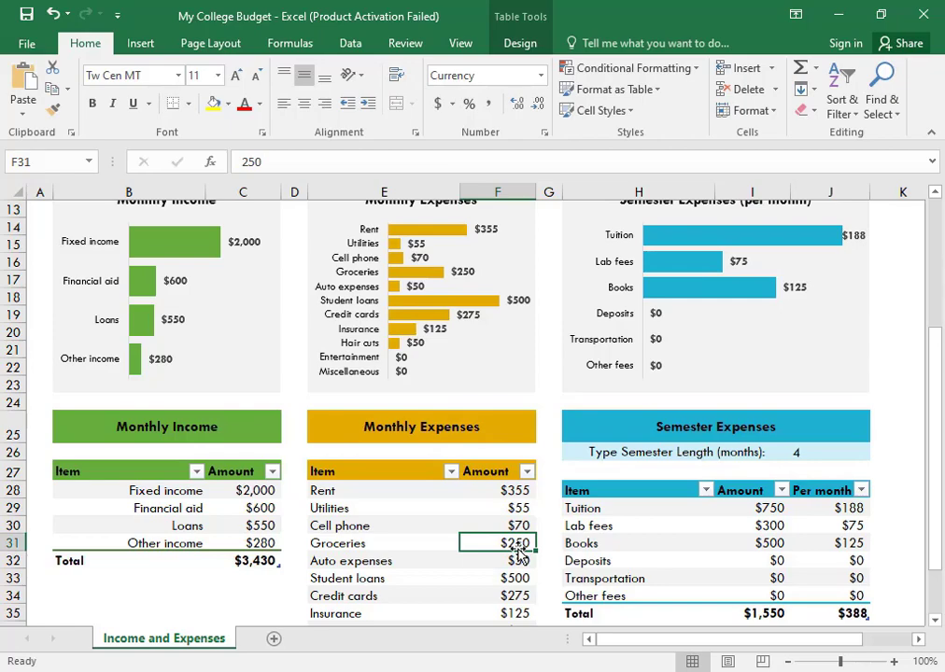
# - Set the Groceries amount in the Monthly Expenses table to 275 and review the budget charts
pyautogui.write('2')
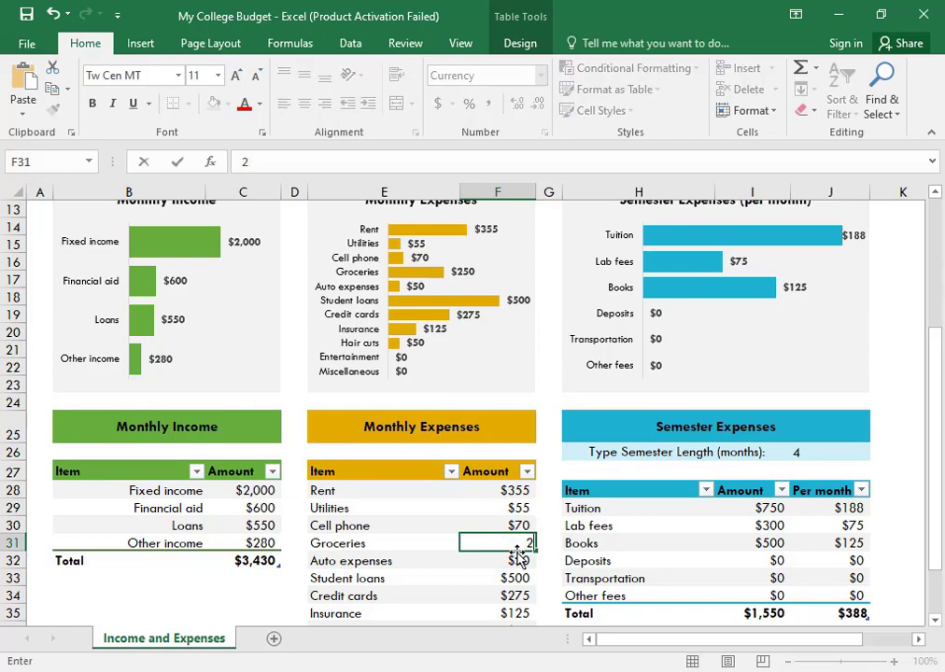
pyautogui.write('75')
pyautogui.press('Return')
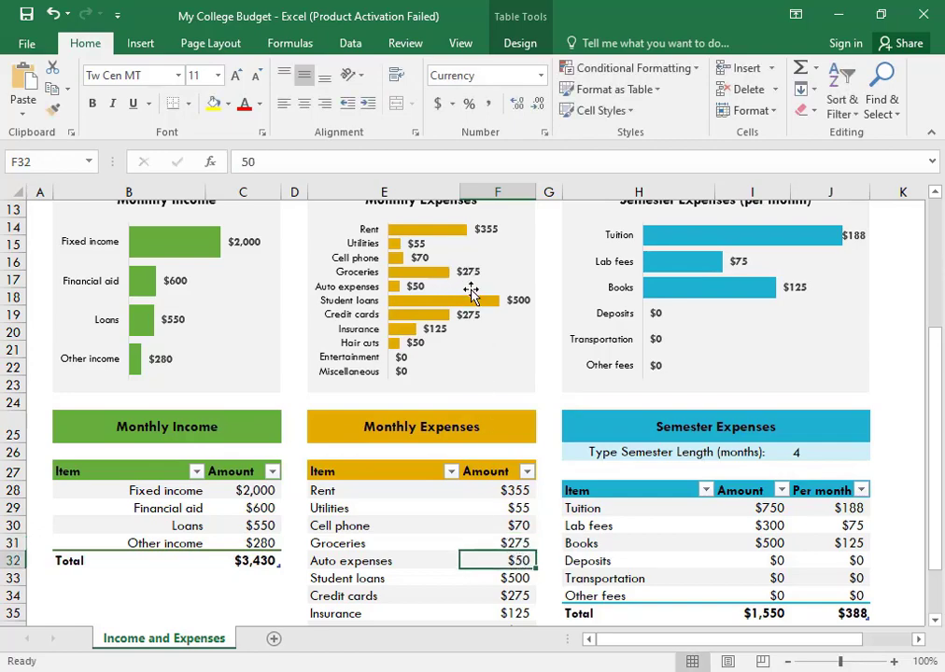
pyautogui.scroll(4, 466, 453)
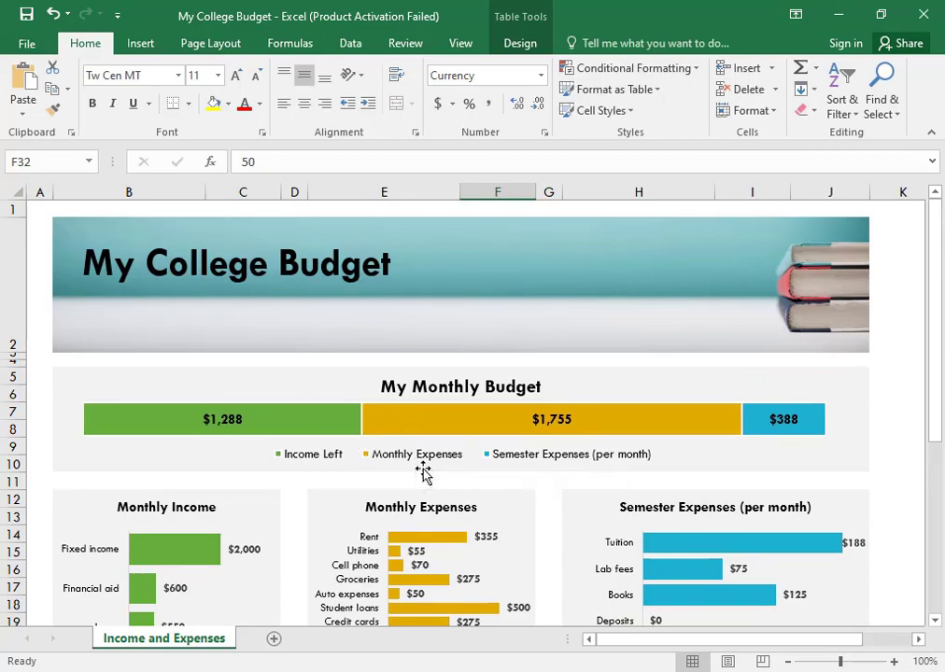
pyautogui.scroll(-2, 422, 473)
pyautogui.scroll(-3, 422, 473)
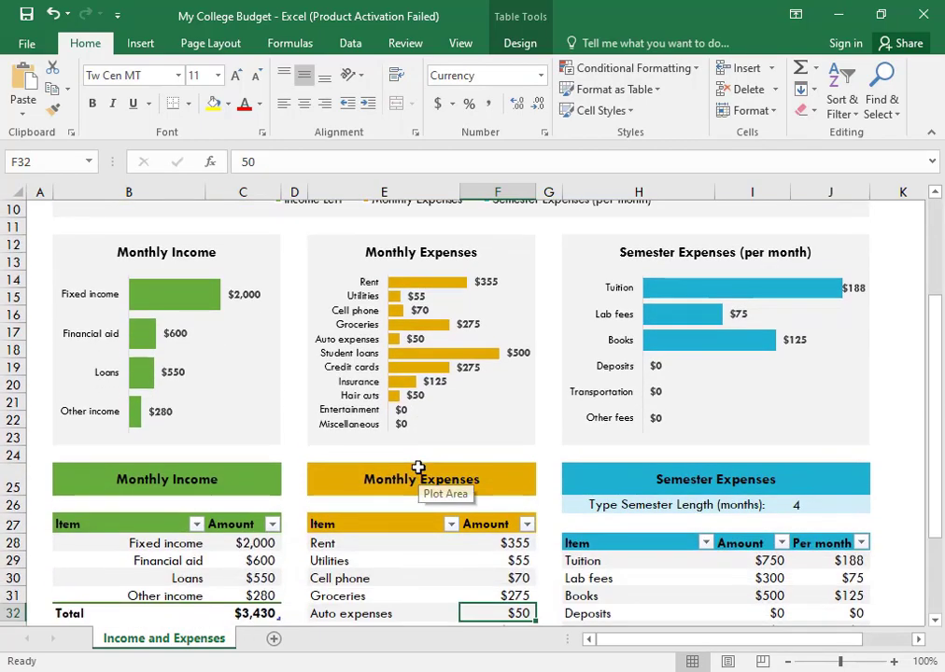
# - Set the Auto expenses amount to 40 and the Student loans amount to 400 in the Monthly Expenses table
pyautogui.scroll(-1, 418, 468)
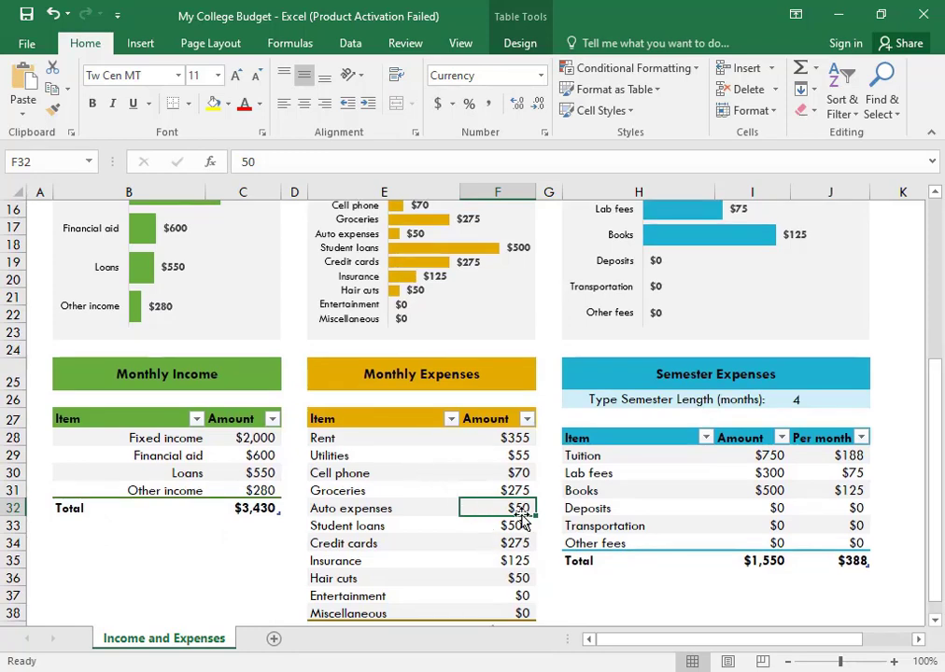
pyautogui.write('40')
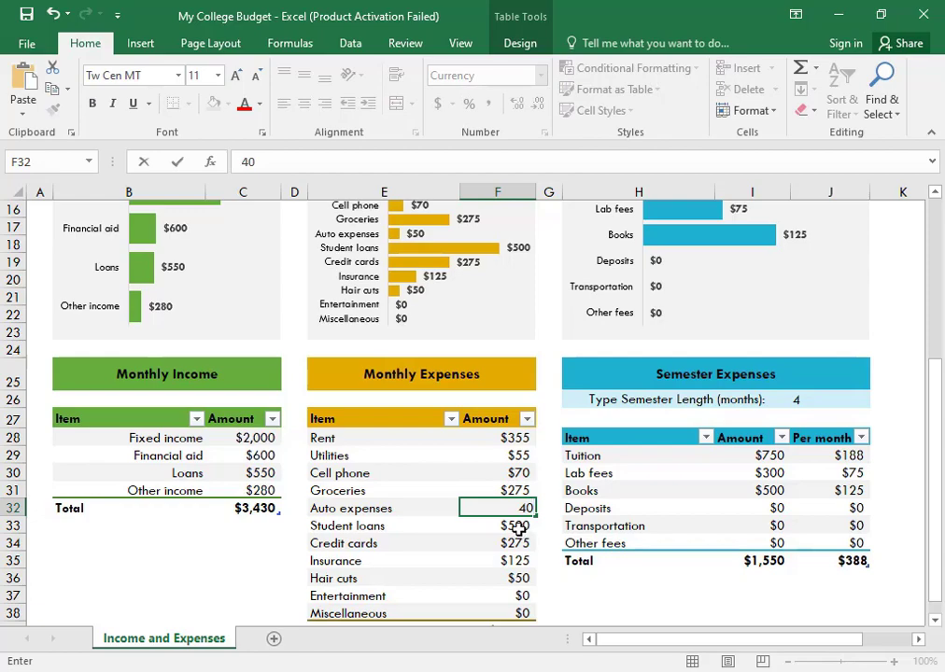
pyautogui.press('Return')
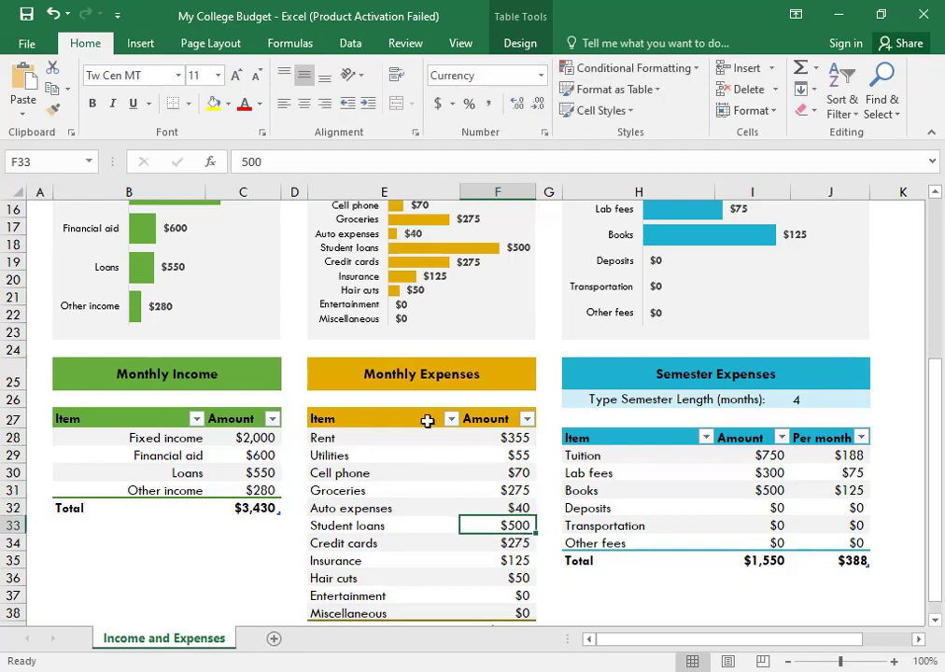
pyautogui.scroll(2, 427, 425)
pyautogui.scroll(-3, 431, 369)
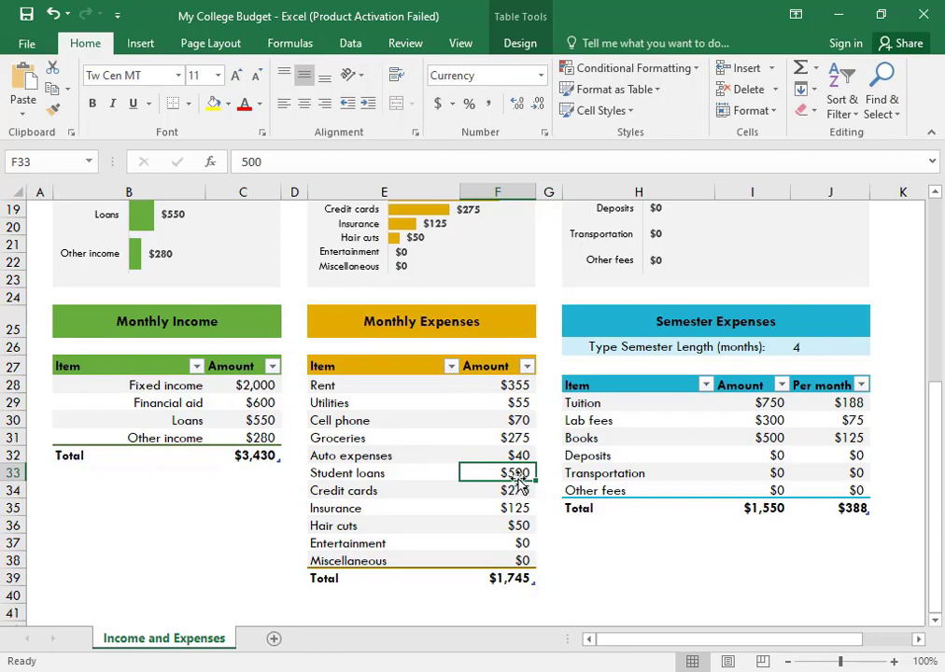
pyautogui.write('400')
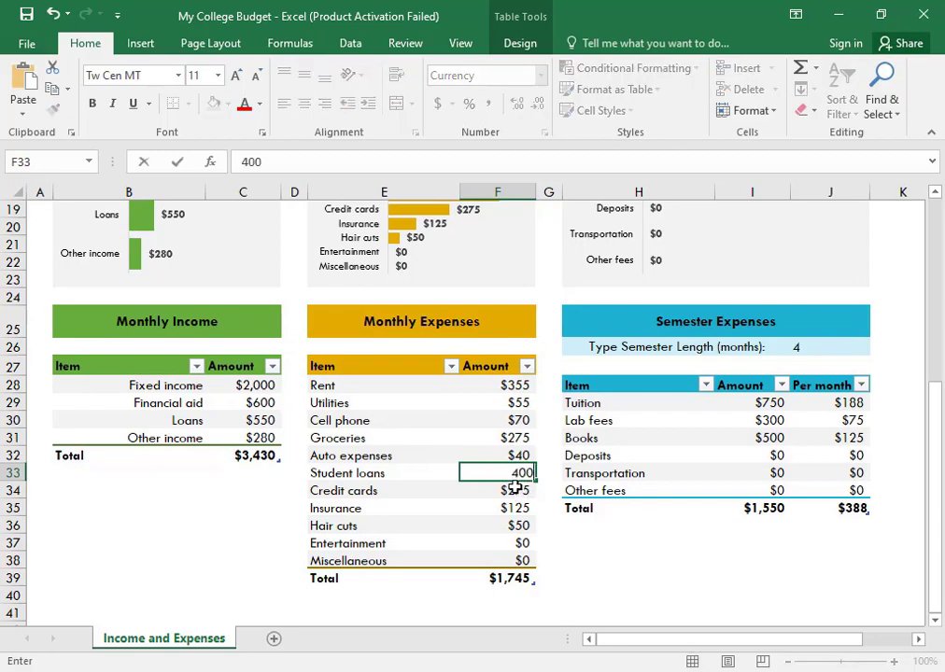
pyautogui.press('Return')
pyautogui.scroll(2, 513, 485)
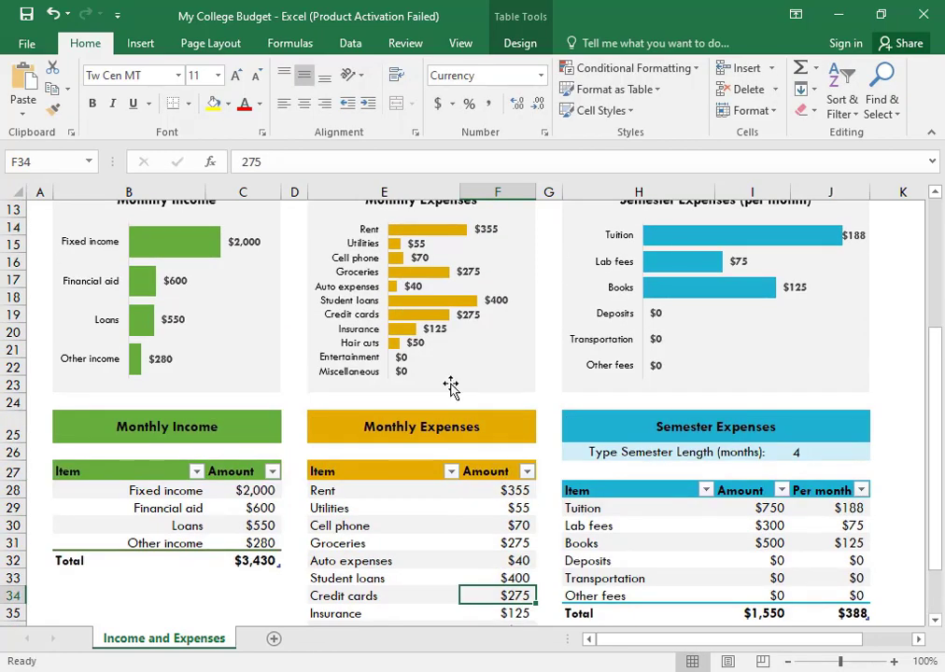
# - Set the Insurance amount in the Monthly Expenses table to 120 and check the charts
pyautogui.scroll(-2, 487, 337)
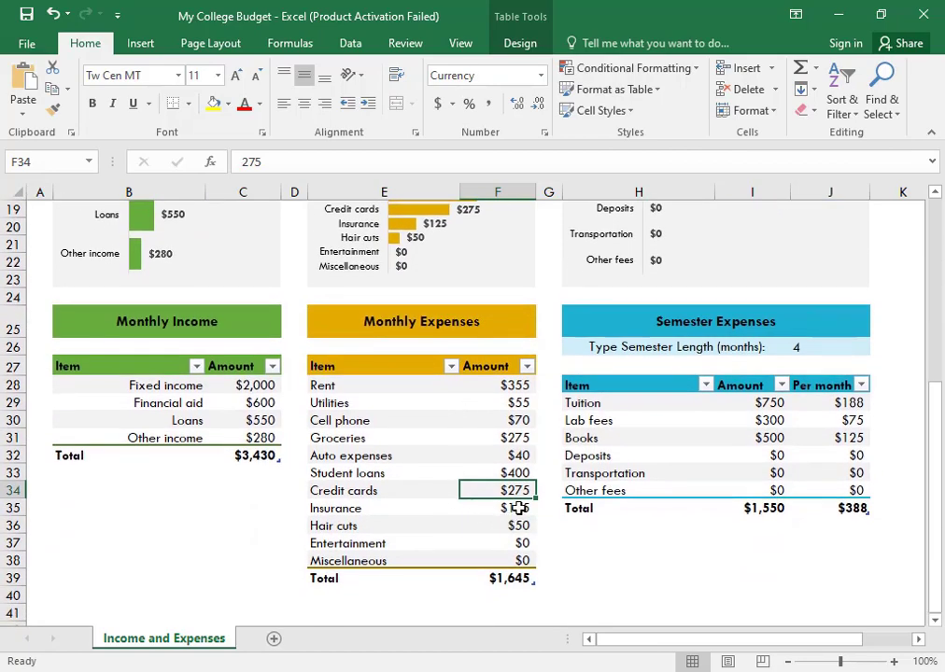
pyautogui.click(519, 508)
pyautogui.write('12')
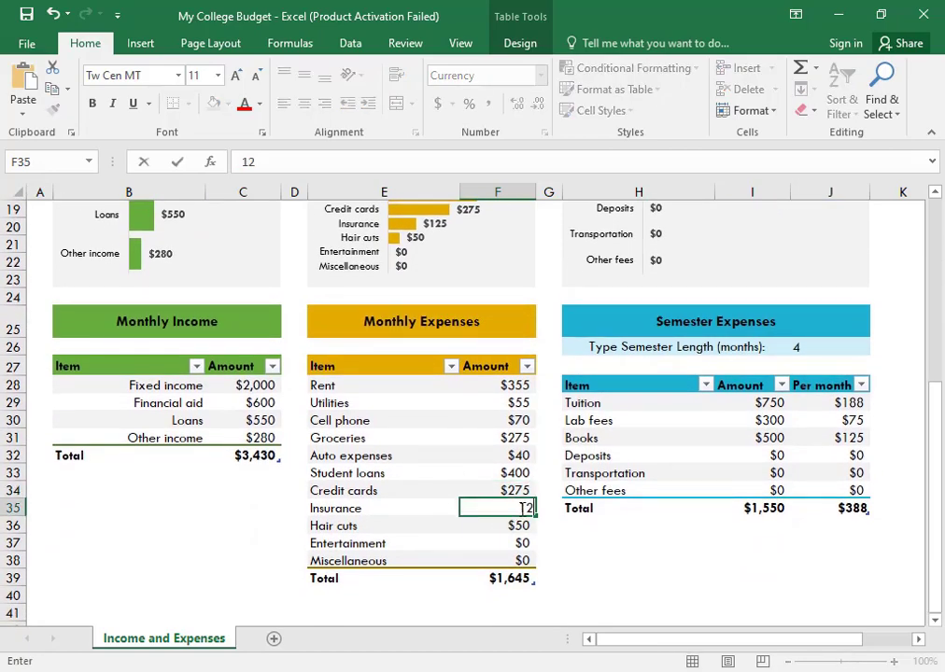
pyautogui.write('0')
pyautogui.press('Return')
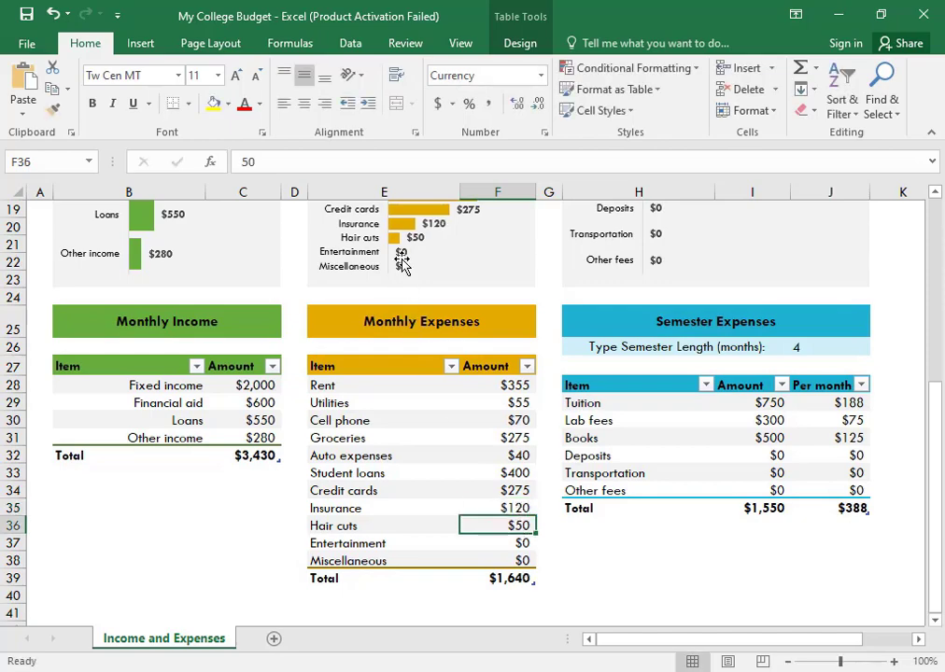
pyautogui.scroll(5, 479, 564)
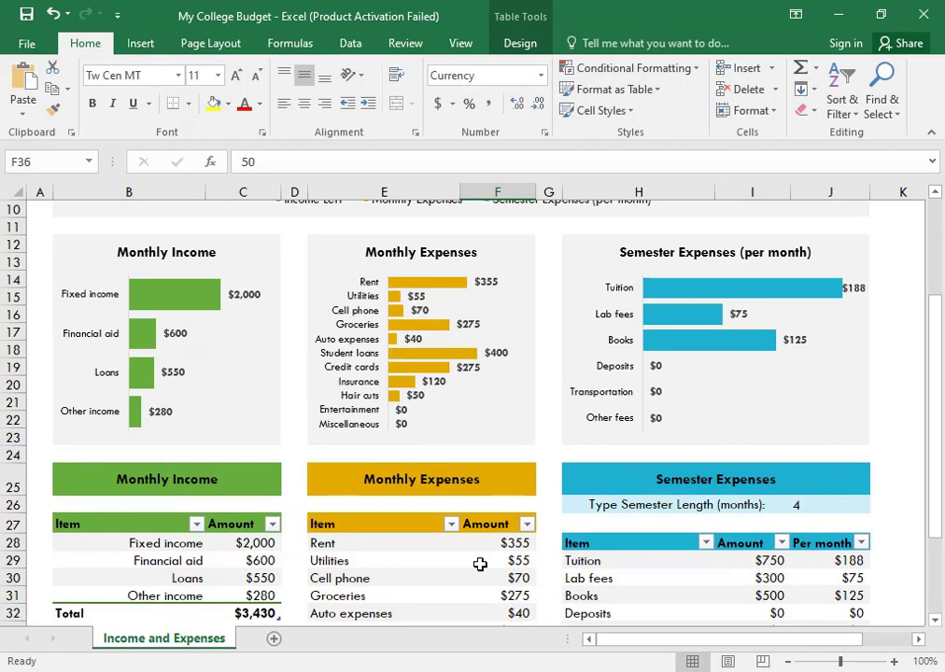
pyautogui.scroll(2, 480, 562)
# - Set the Hair cuts amount in the Monthly Expenses table to 40 and check the My Monthly Budget chart
pyautogui.scroll(-5, 479, 559)
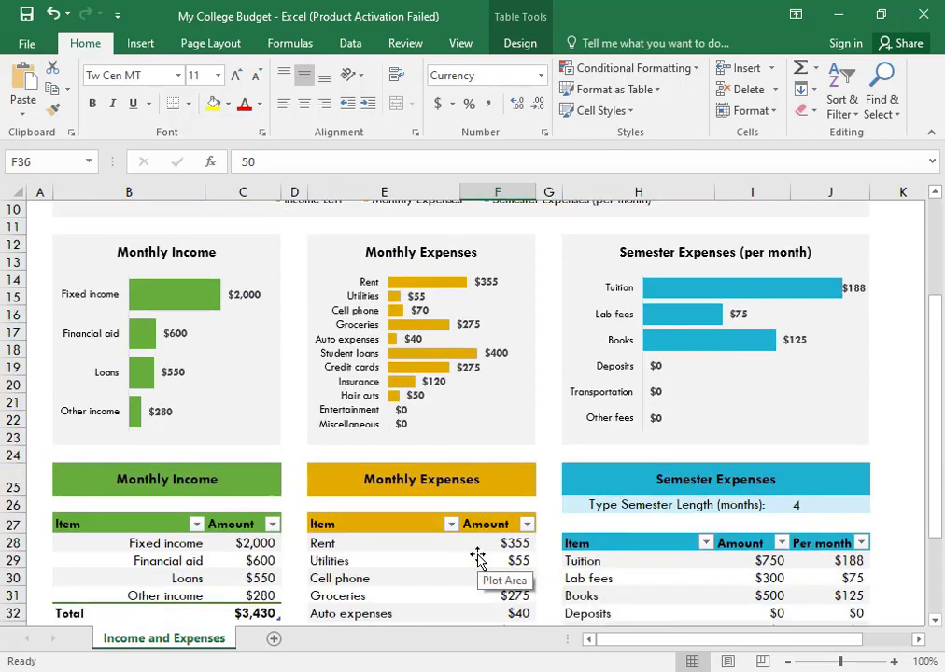
pyautogui.scroll(-1, 477, 557)
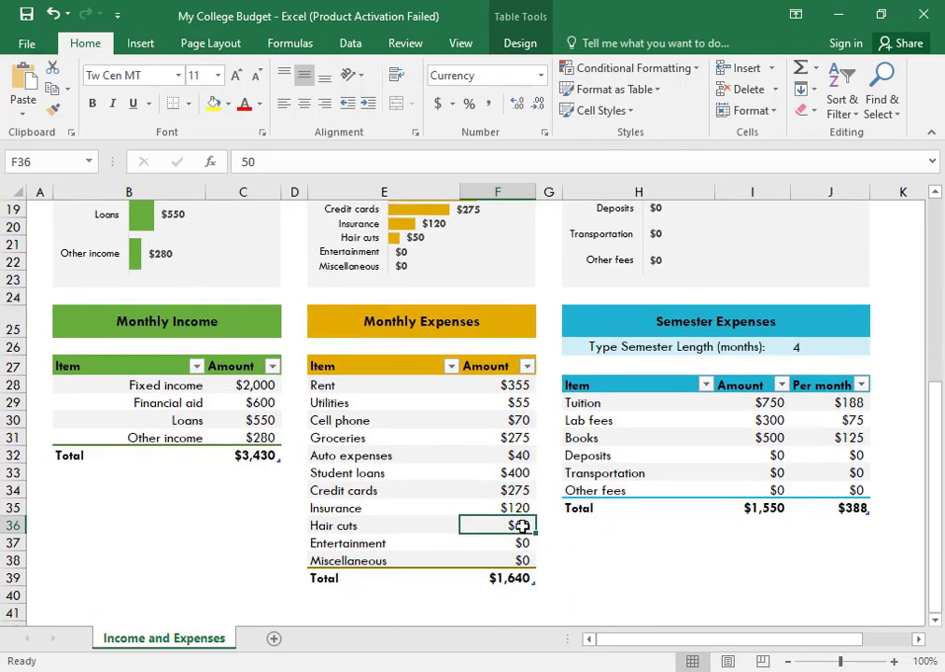
pyautogui.write('40')
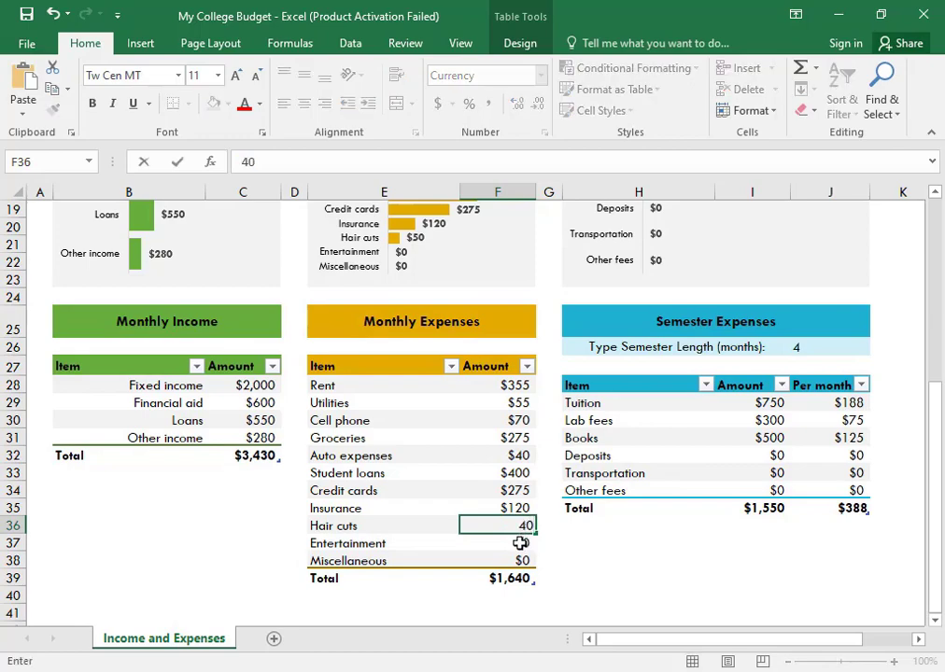
pyautogui.press('Return')
pyautogui.scroll(2, 415, 350)
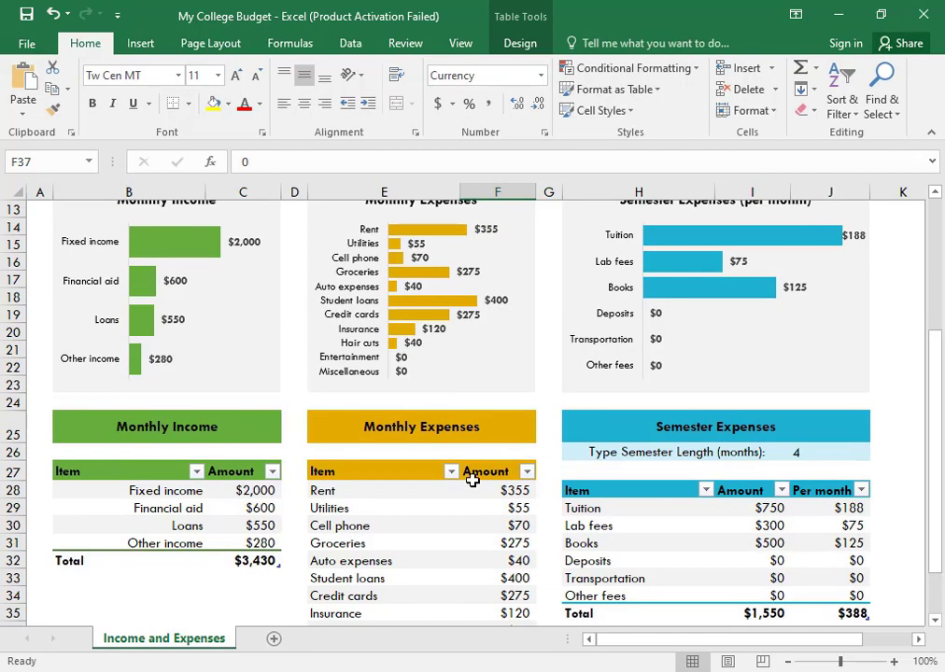
pyautogui.scroll(2, 411, 308)
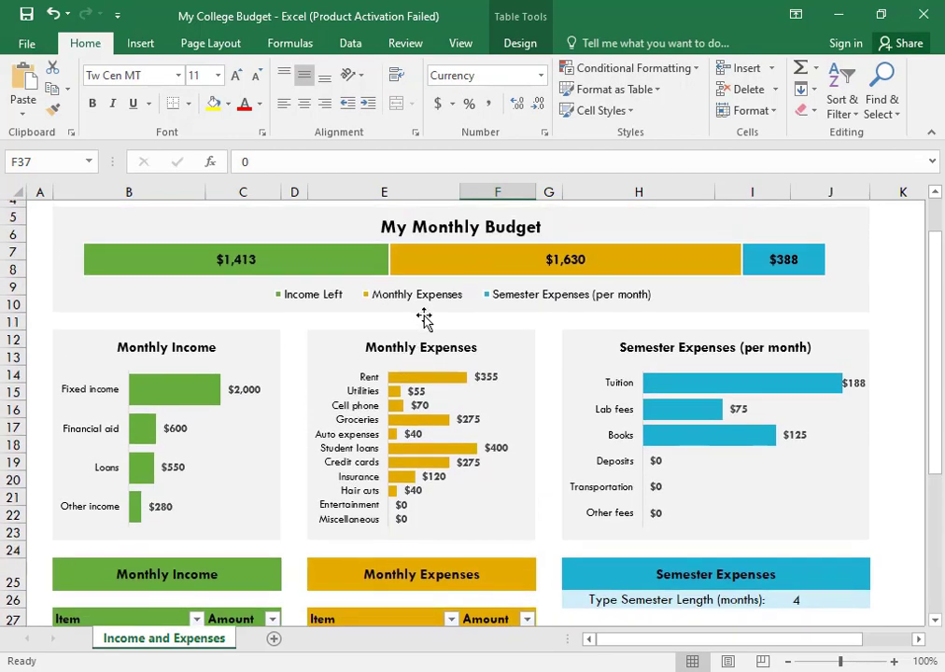
# - Set the Entertainment amount in the Monthly Expenses table to 20 and check the My Monthly Budget chart
pyautogui.scroll(-6, 423, 322)
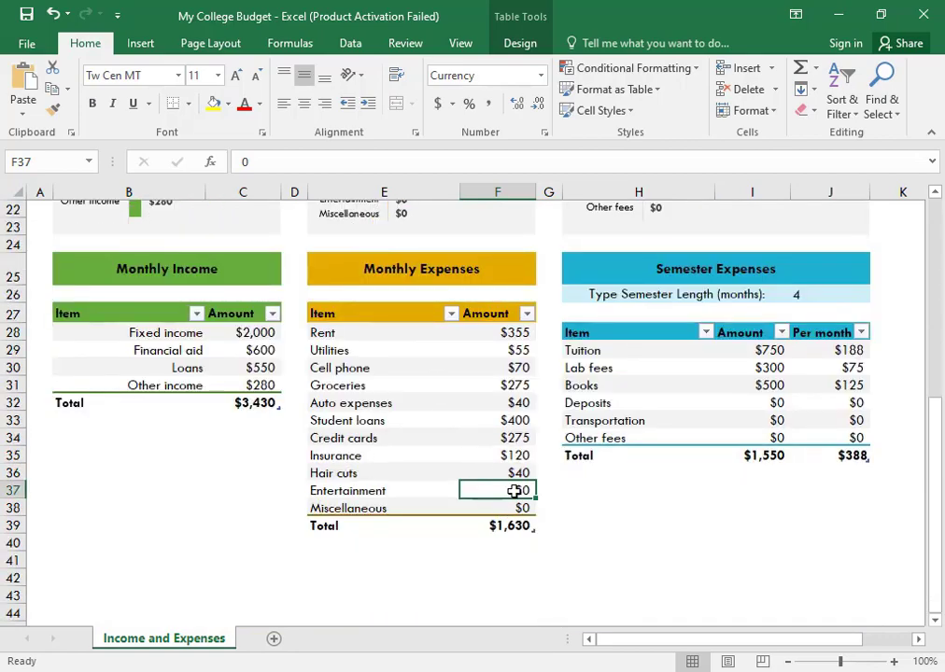
pyautogui.write('2')
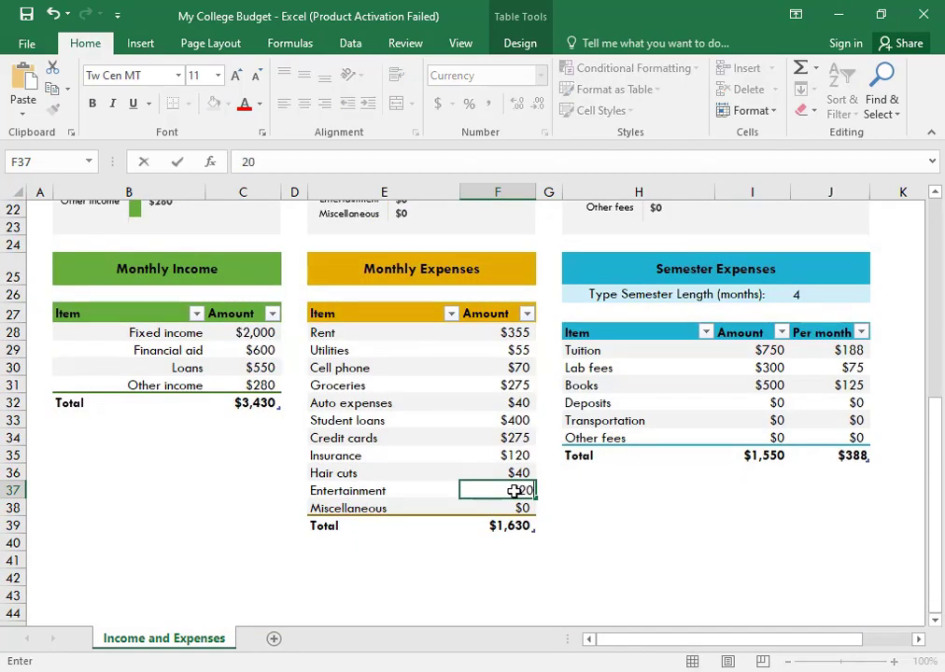
pyautogui.press('Return')
pyautogui.scroll(1, 401, 299)
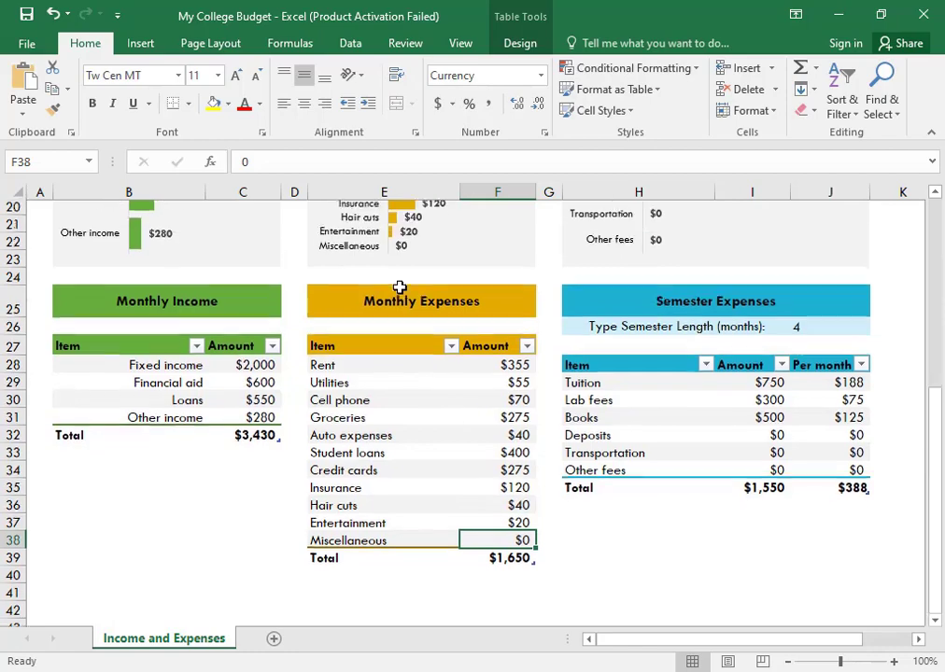
pyautogui.scroll(6, 411, 266)
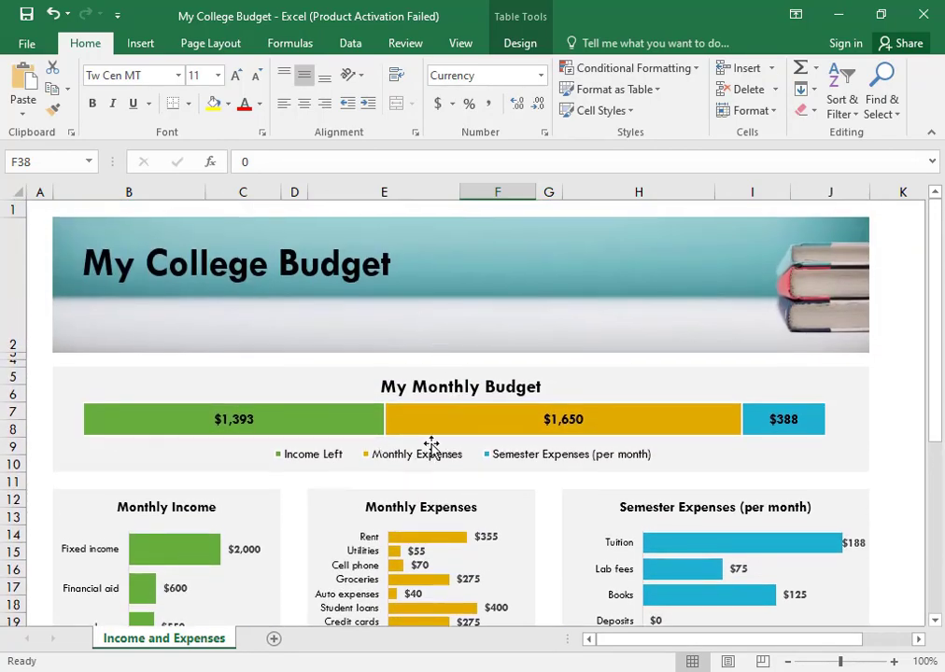
# - Set the Tuition amount in the Semester Expenses table to 700 and check the Semester Expenses chart
pyautogui.scroll(-2, 430, 444)
pyautogui.scroll(-4, 427, 447)
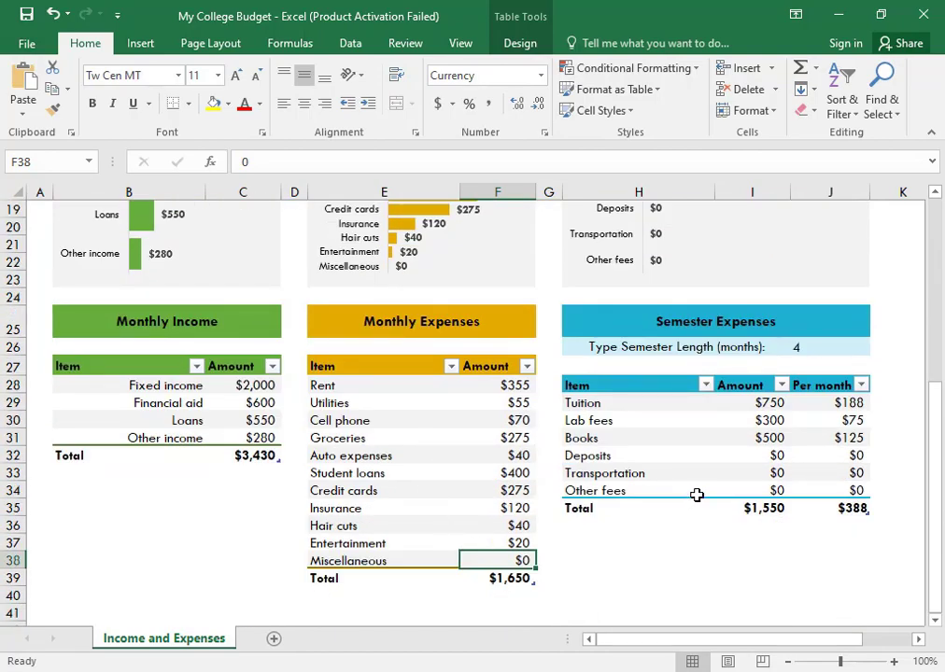
pyautogui.click(768, 402)
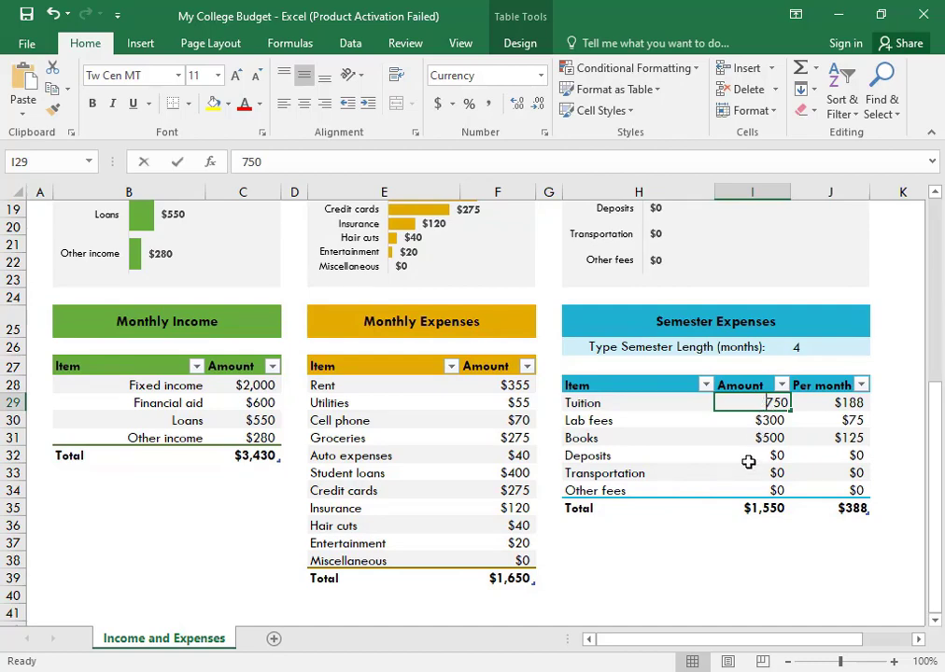
pyautogui.write('7')
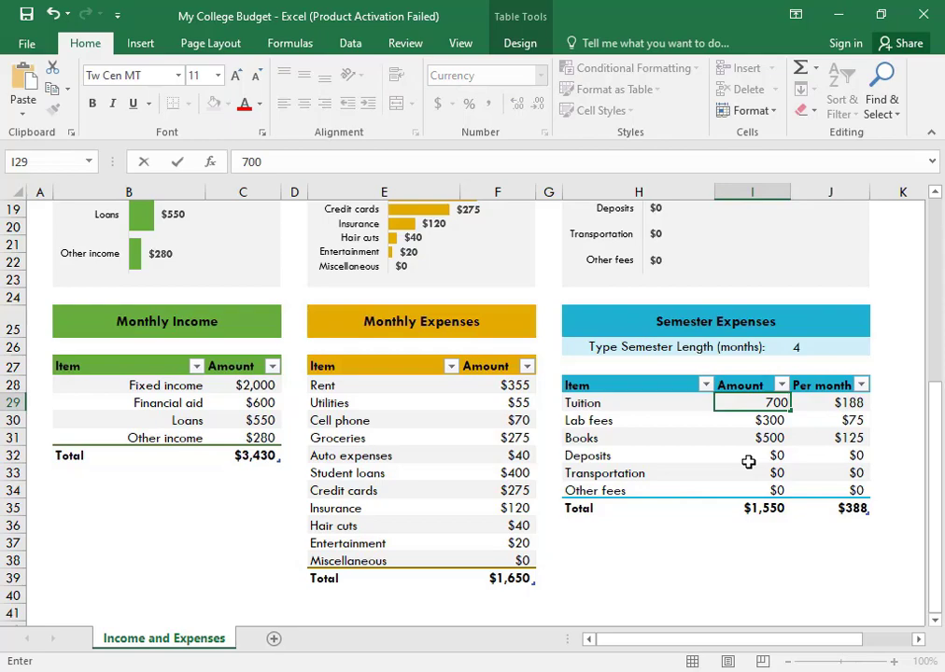
pyautogui.click(771, 421)
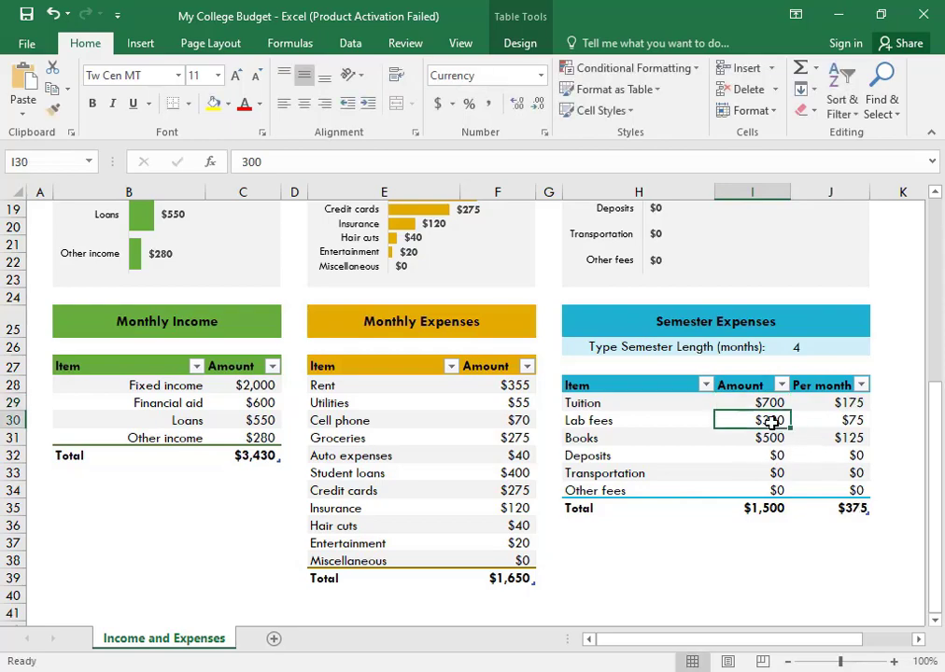
pyautogui.scroll(3, 742, 485)
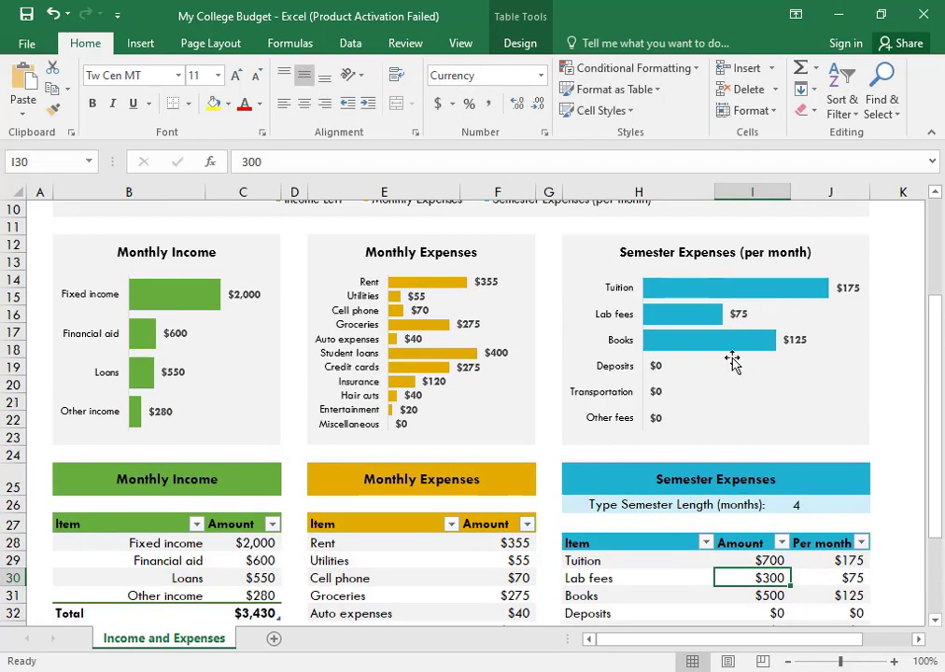
# - Set the Lab fees amount to 350 and the Books amount to 450 in the Semester Expenses table
pyautogui.scroll(-1, 732, 364)
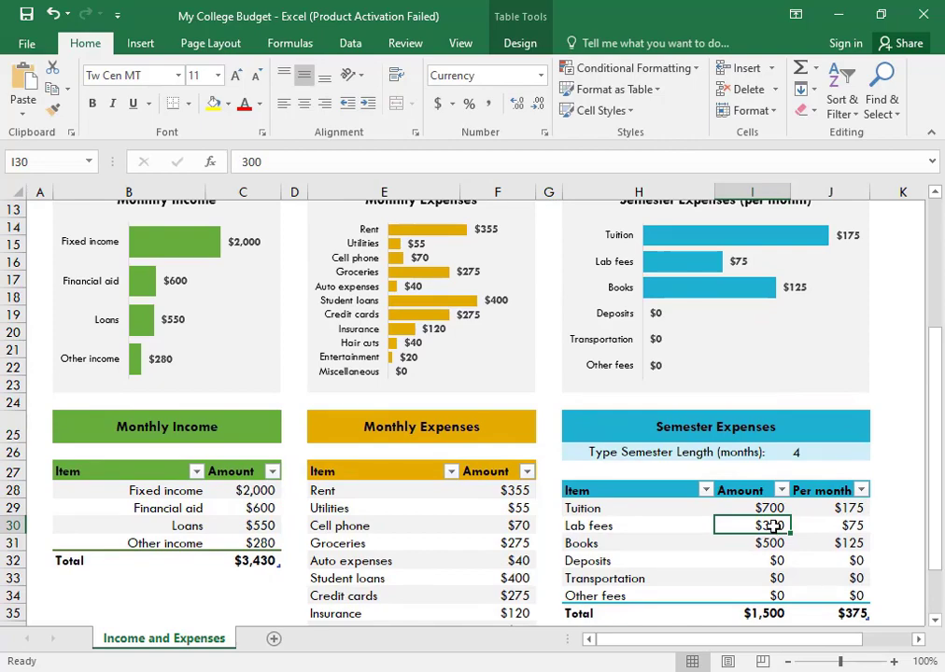
pyautogui.write('3')
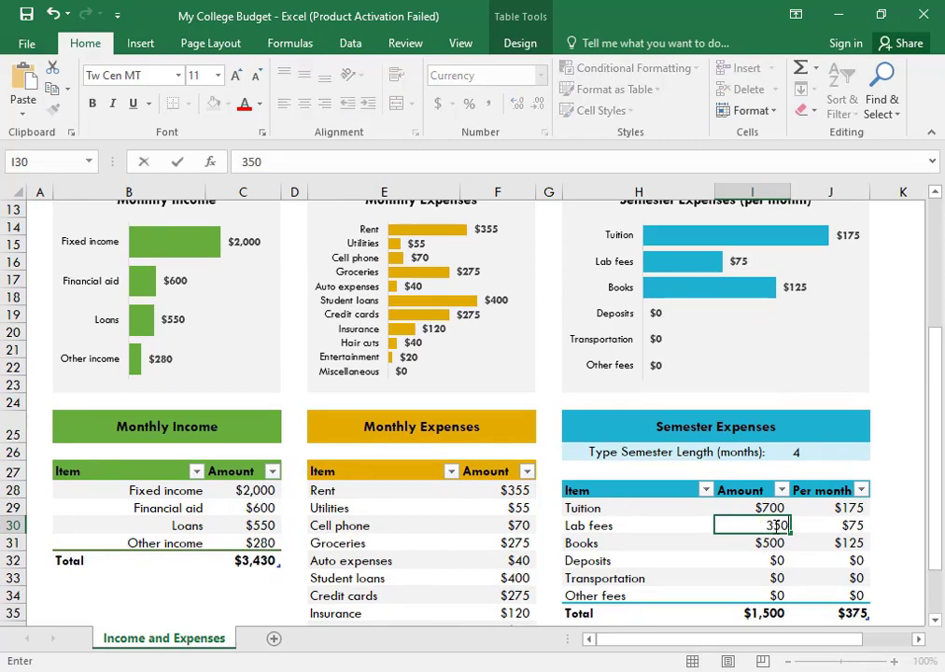
pyautogui.press('Return')
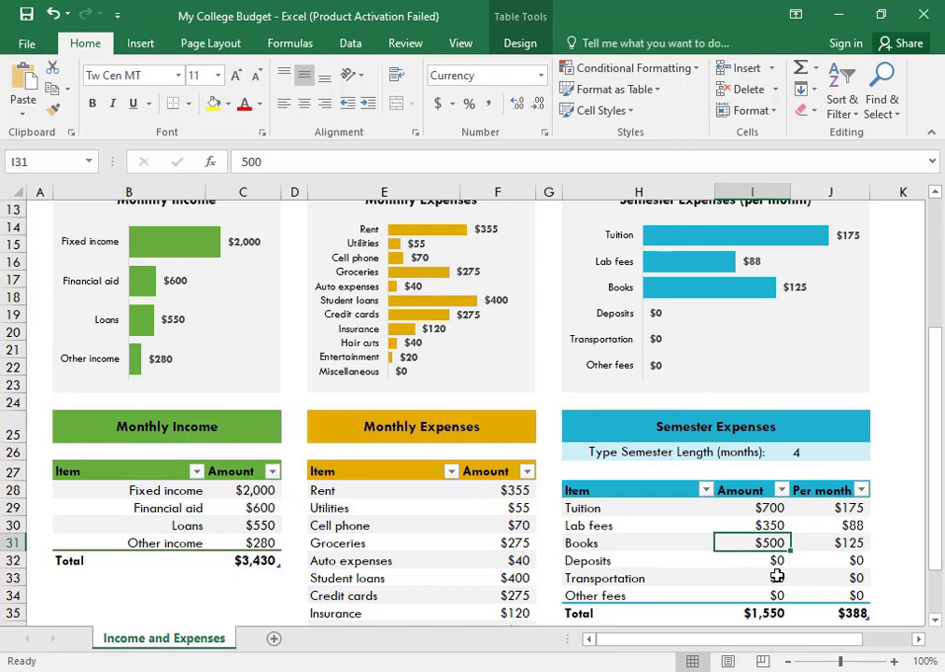
pyautogui.write('450')
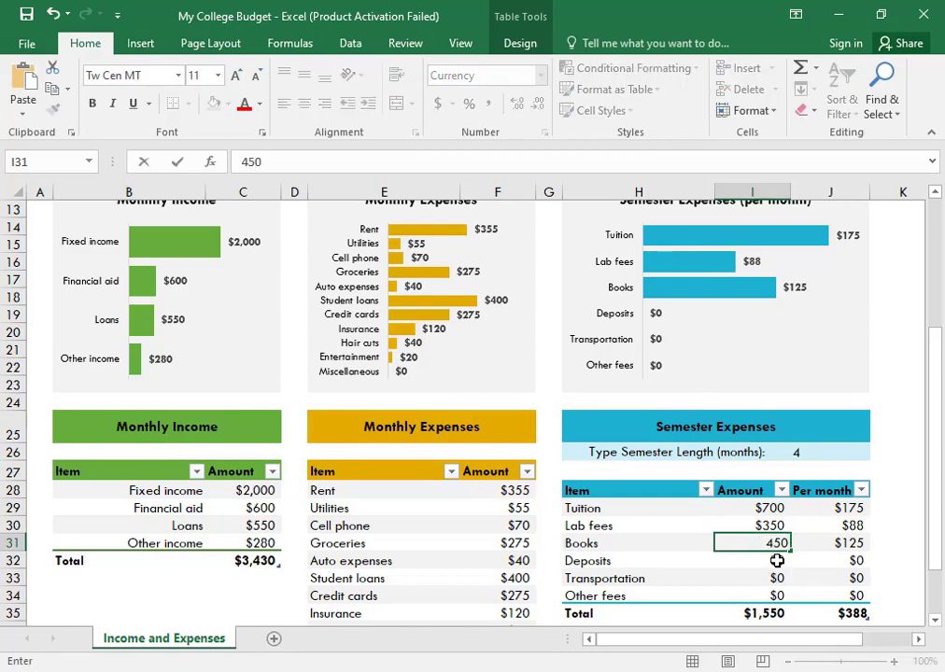
pyautogui.press('Return')
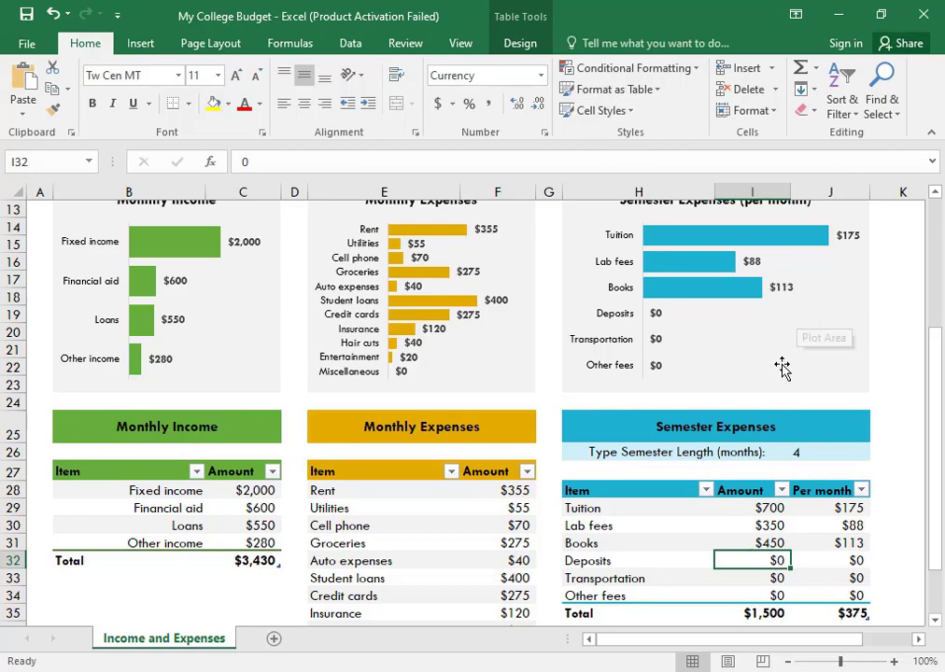
# - Set the Deposits amount in the Semester Expenses table to 250
pyautogui.scroll(-1, 719, 500)
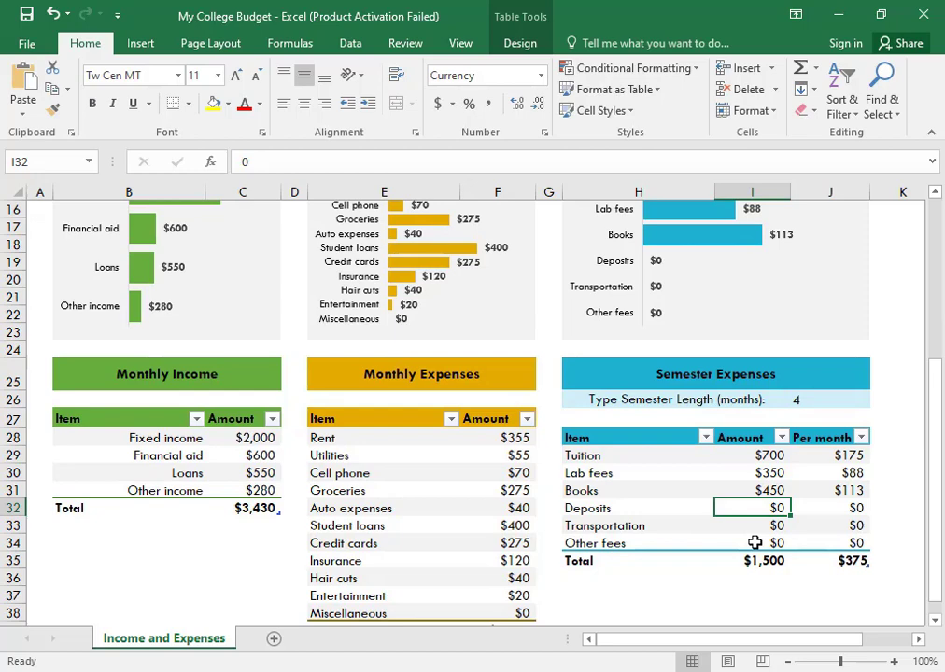
pyautogui.write('25')
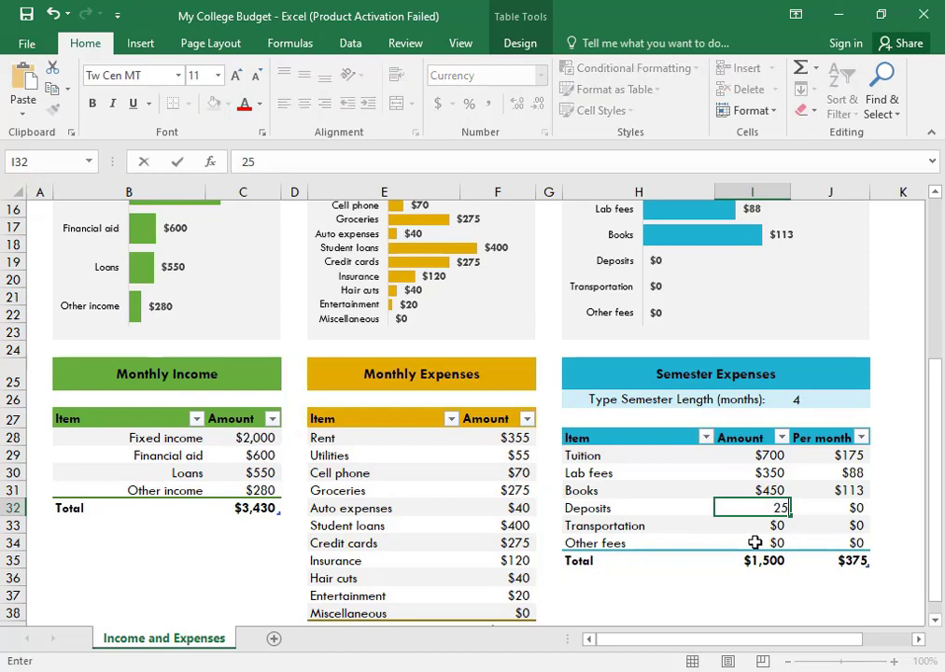
pyautogui.write('0')
pyautogui.press('Return')
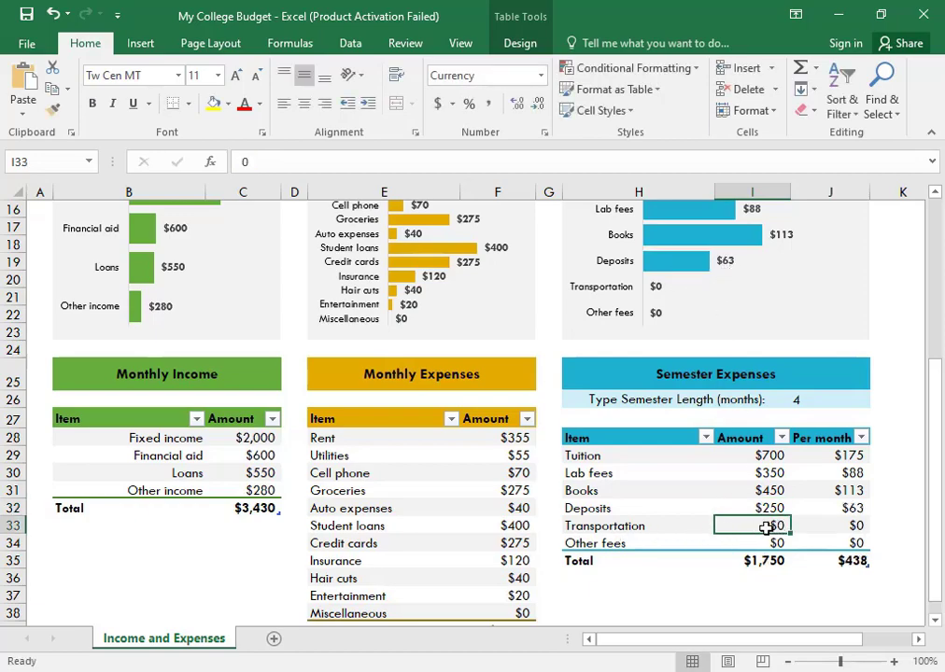
# - Set the Transportation amount to 20 and the Other fees amount to 100 in the Semester Expenses table
pyautogui.write('2')
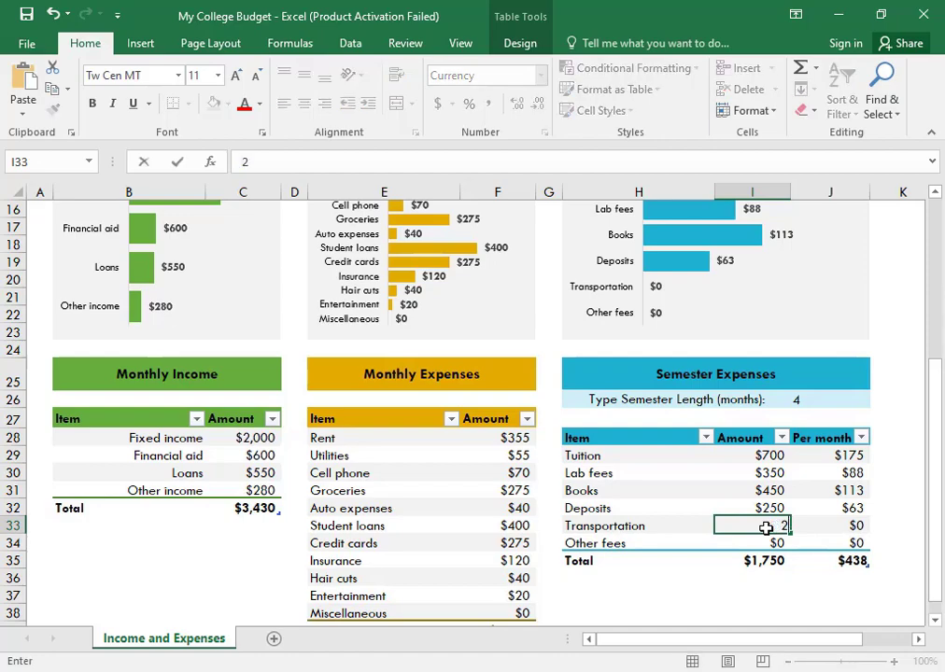
pyautogui.press('Return')
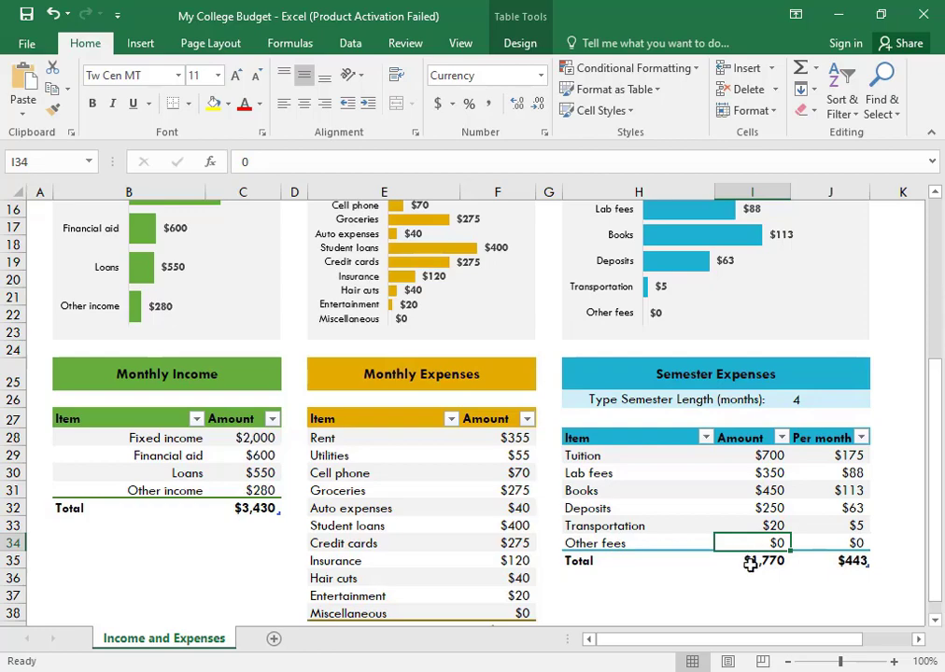
pyautogui.write('100')
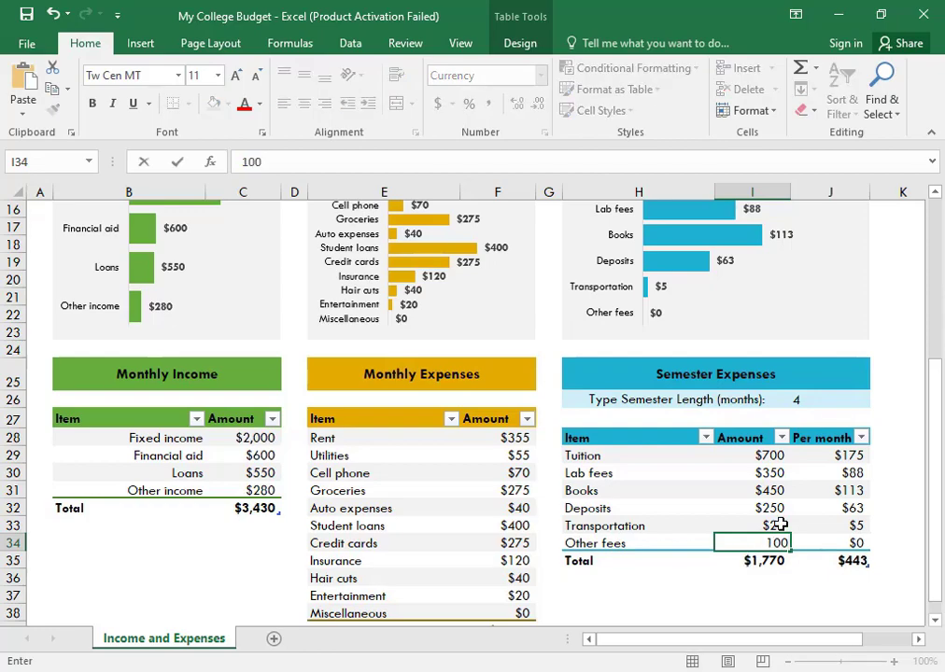
pyautogui.click(777, 526)
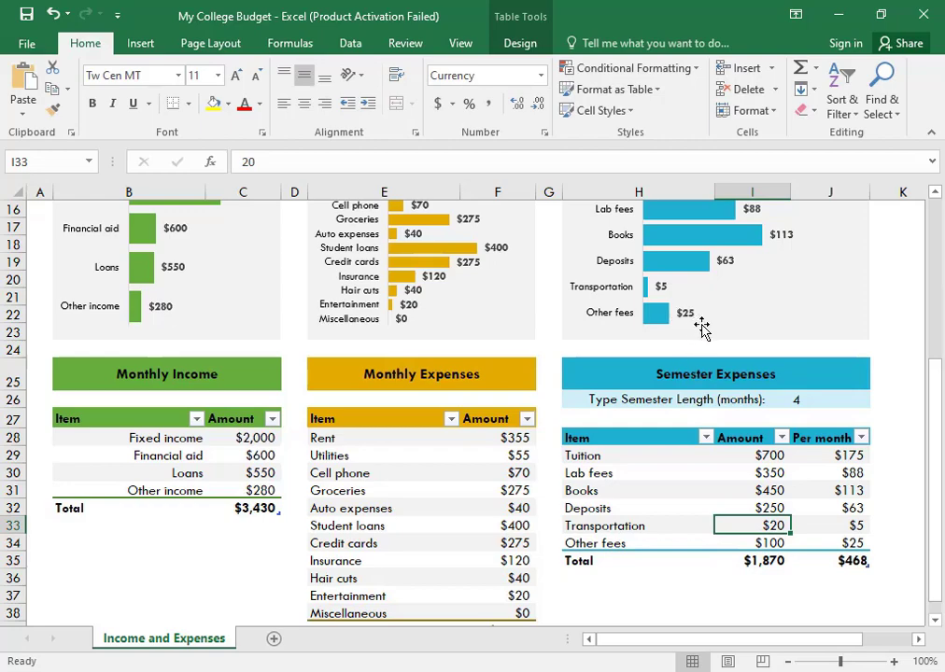
# - Compare the My Monthly Budget chart and the category charts with the amounts in the income and expense tables
pyautogui.scroll(2, 711, 514)
pyautogui.scroll(3, 712, 515)
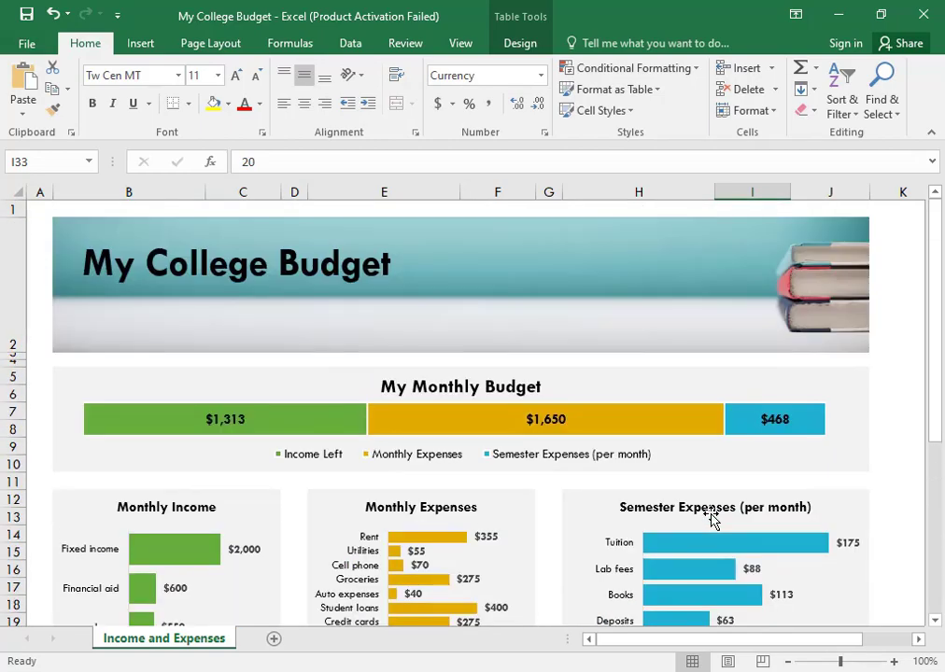
pyautogui.scroll(-1, 544, 436)
pyautogui.scroll(-5, 544, 436)
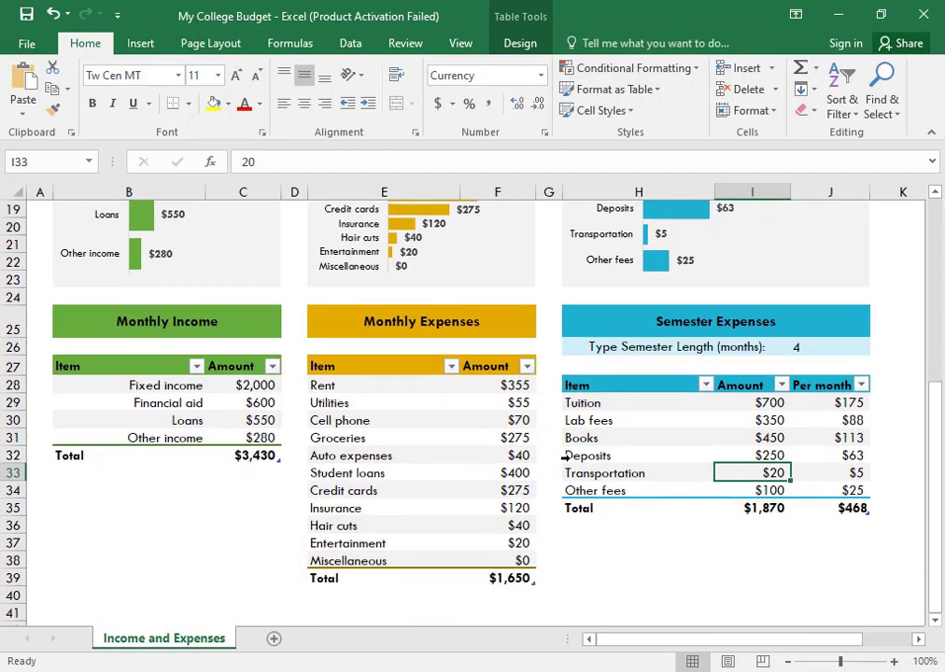
pyautogui.scroll(6, 571, 449)
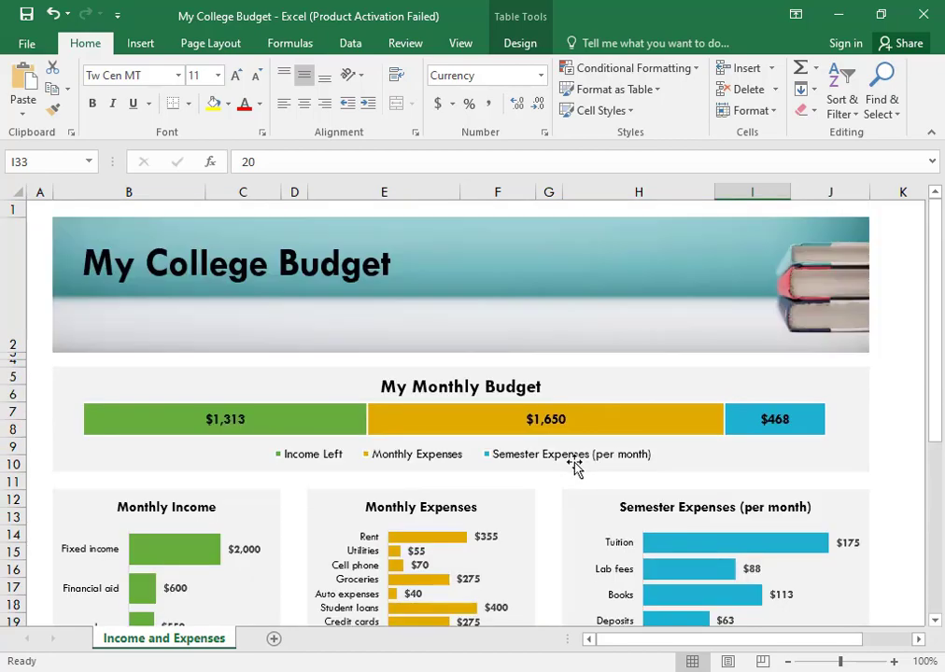
pyautogui.scroll(-5, 607, 504)
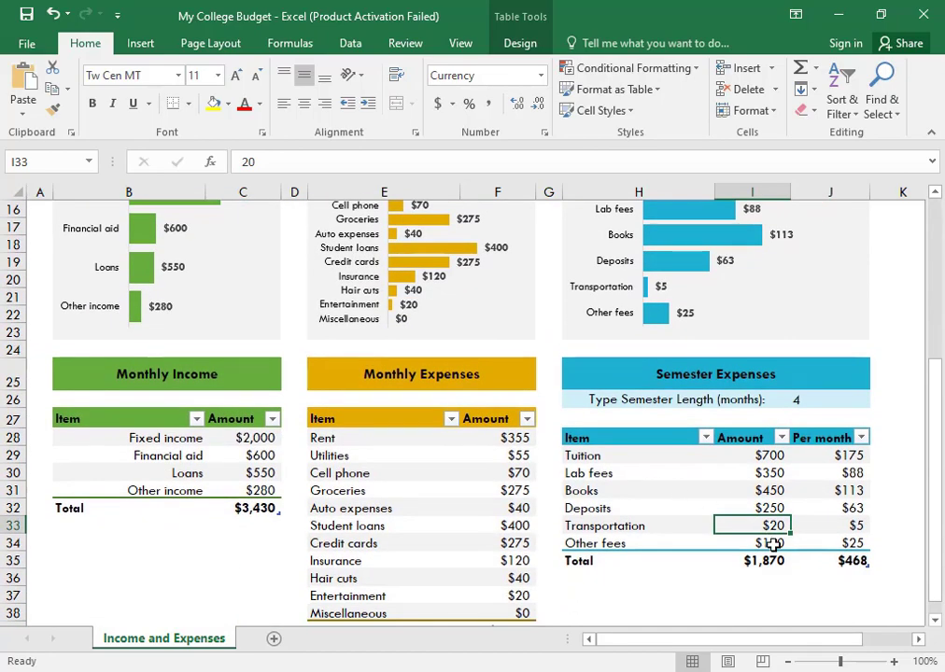
pyautogui.scroll(5, 700, 516)
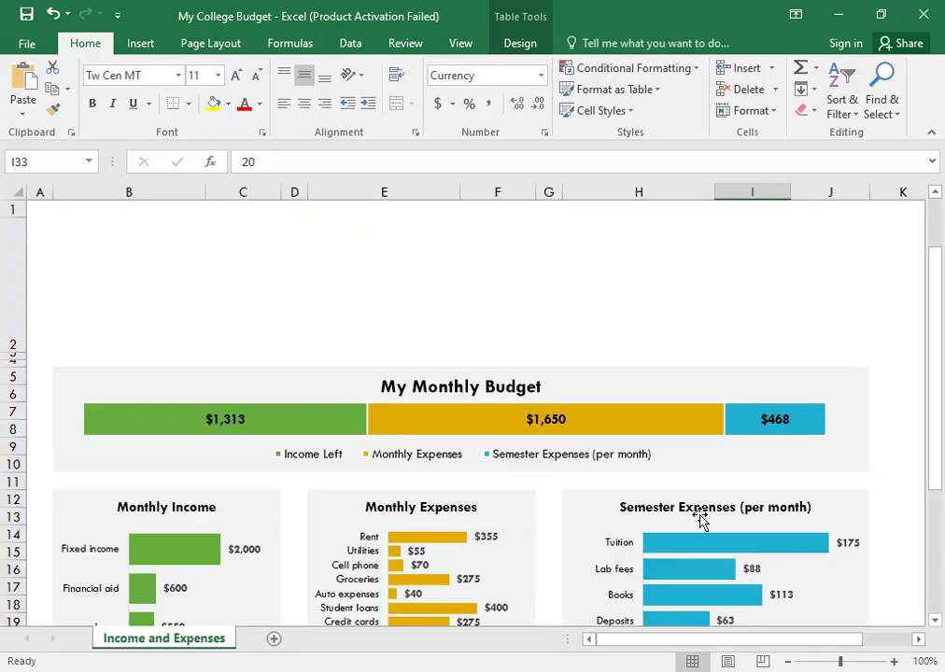